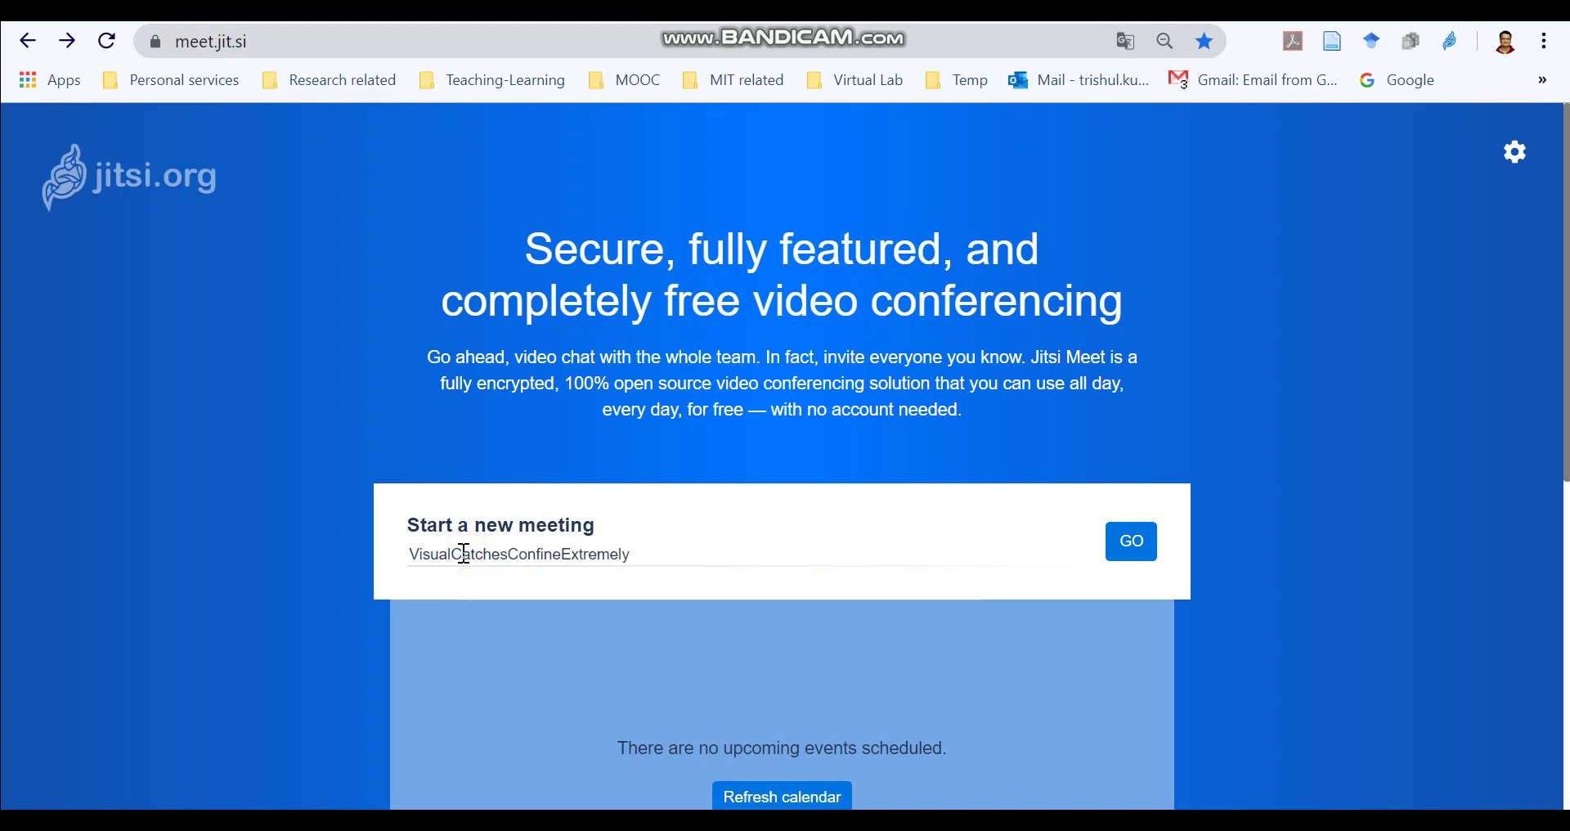
# Start a new Jitsi meeting named itsmymeeting with the camera off
pyautogui.write('it')
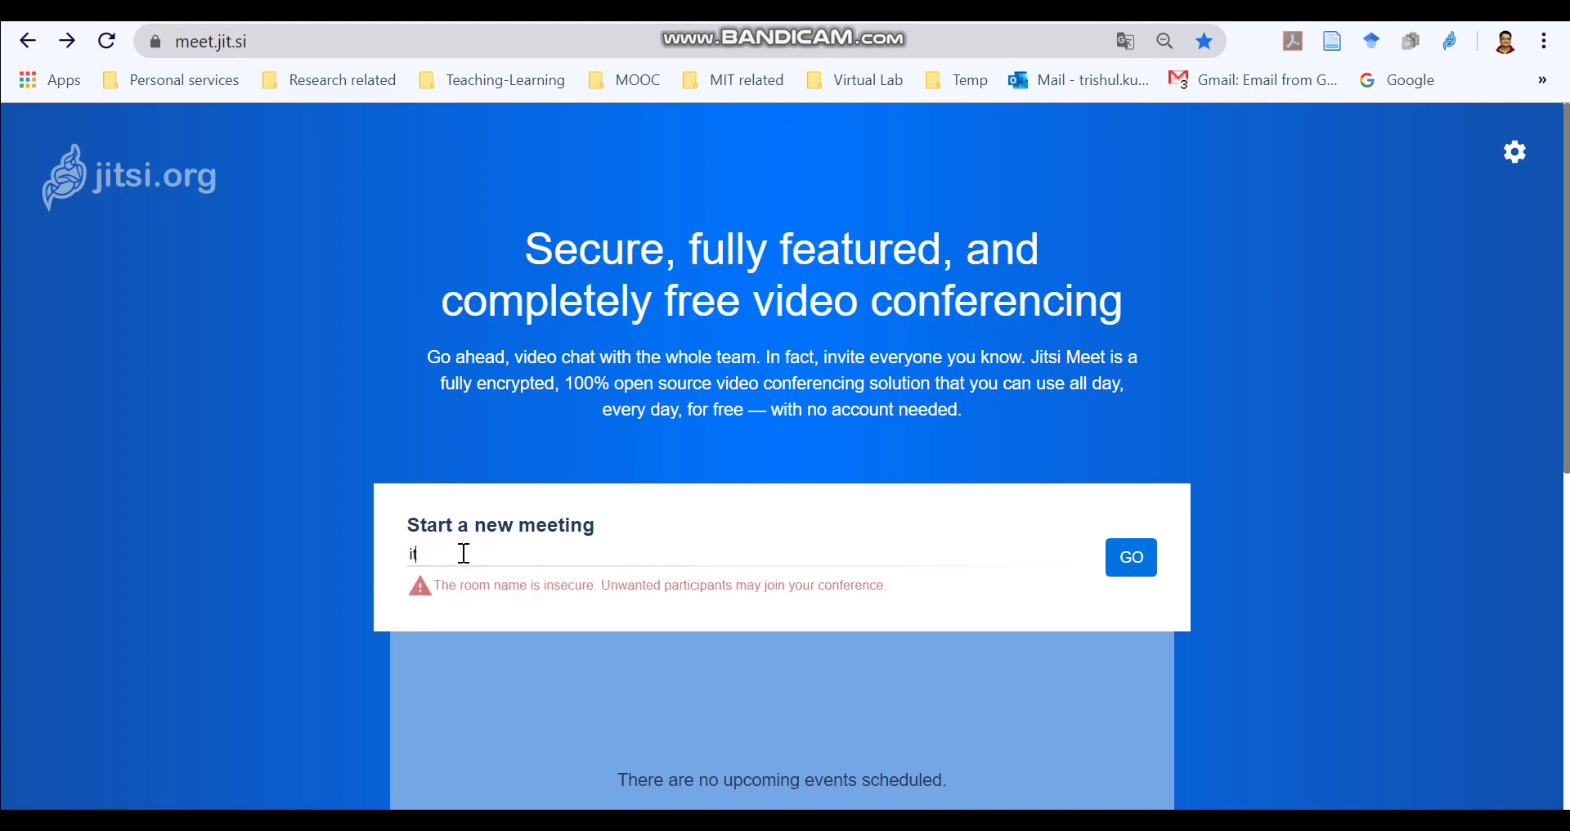
pyautogui.write('smymeeting')
pyautogui.click(1133, 572)
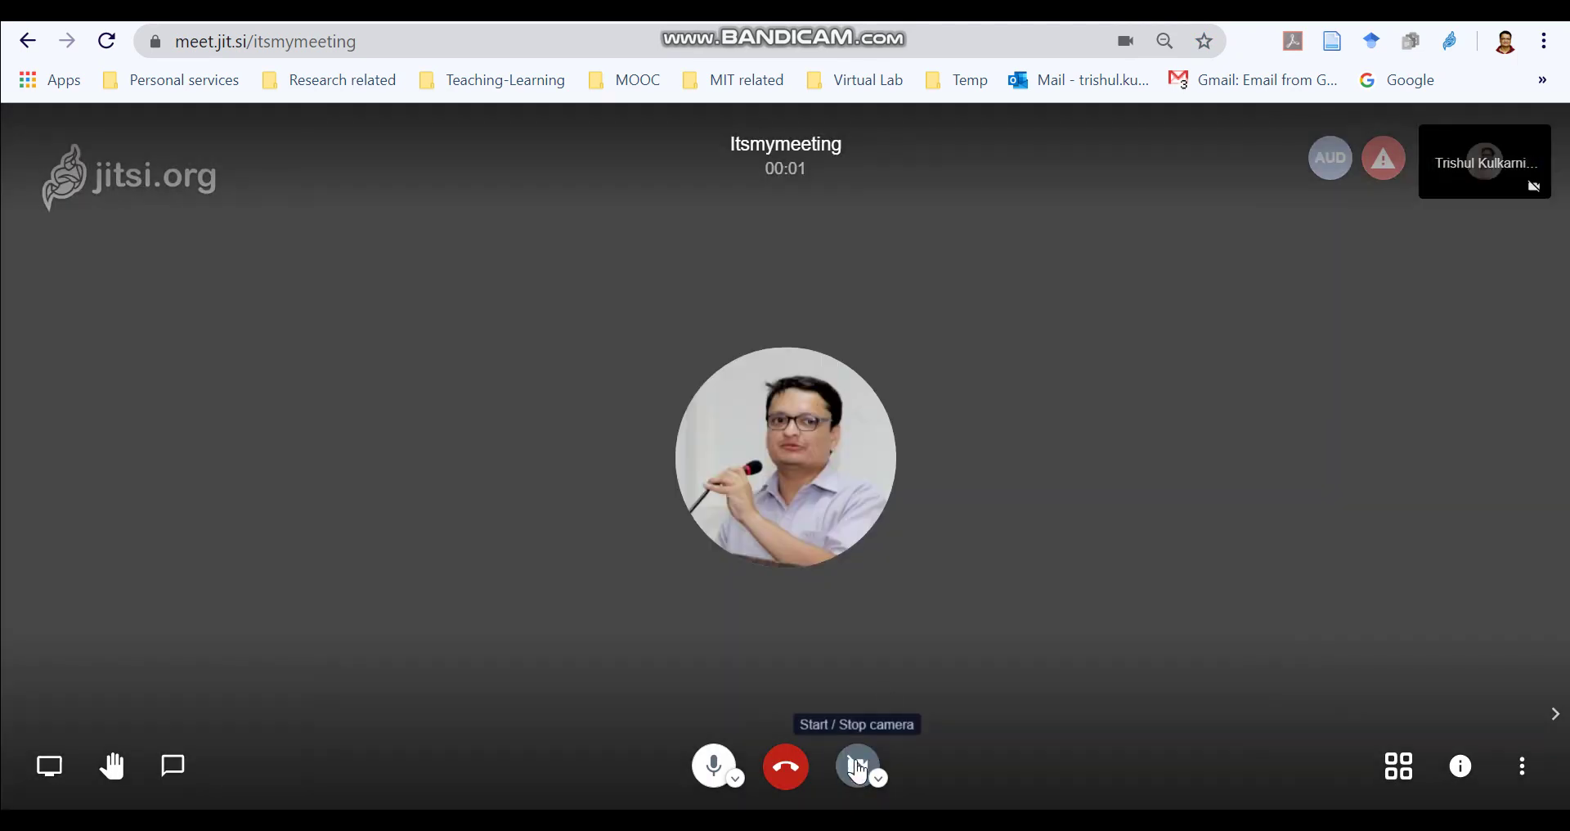
pyautogui.click(858, 769)
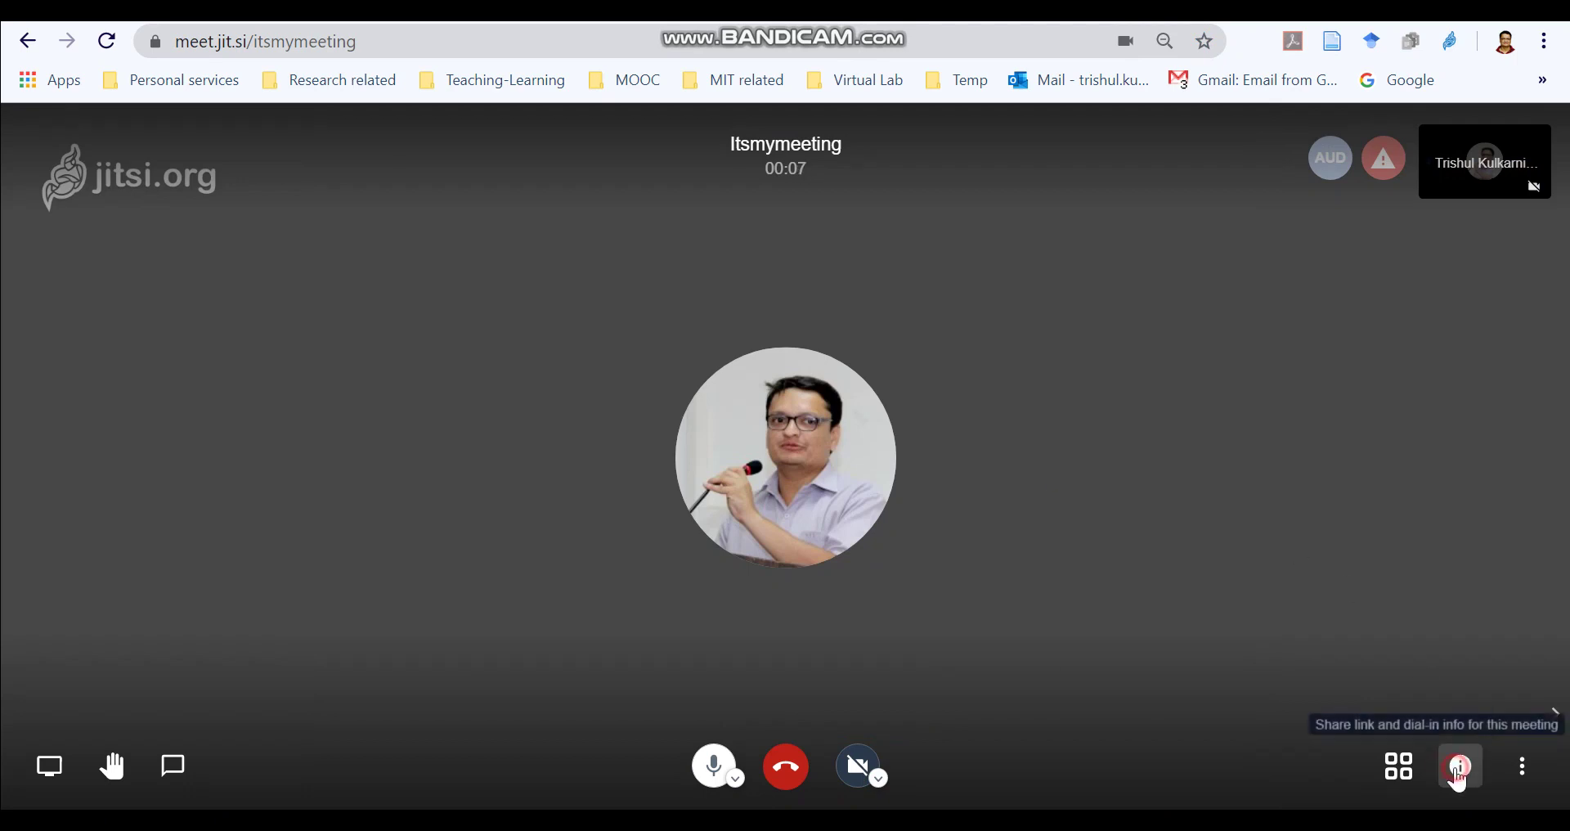
# Check the meeting's sharing and dial-in info, and open its live stream setup
pyautogui.click(1459, 769)
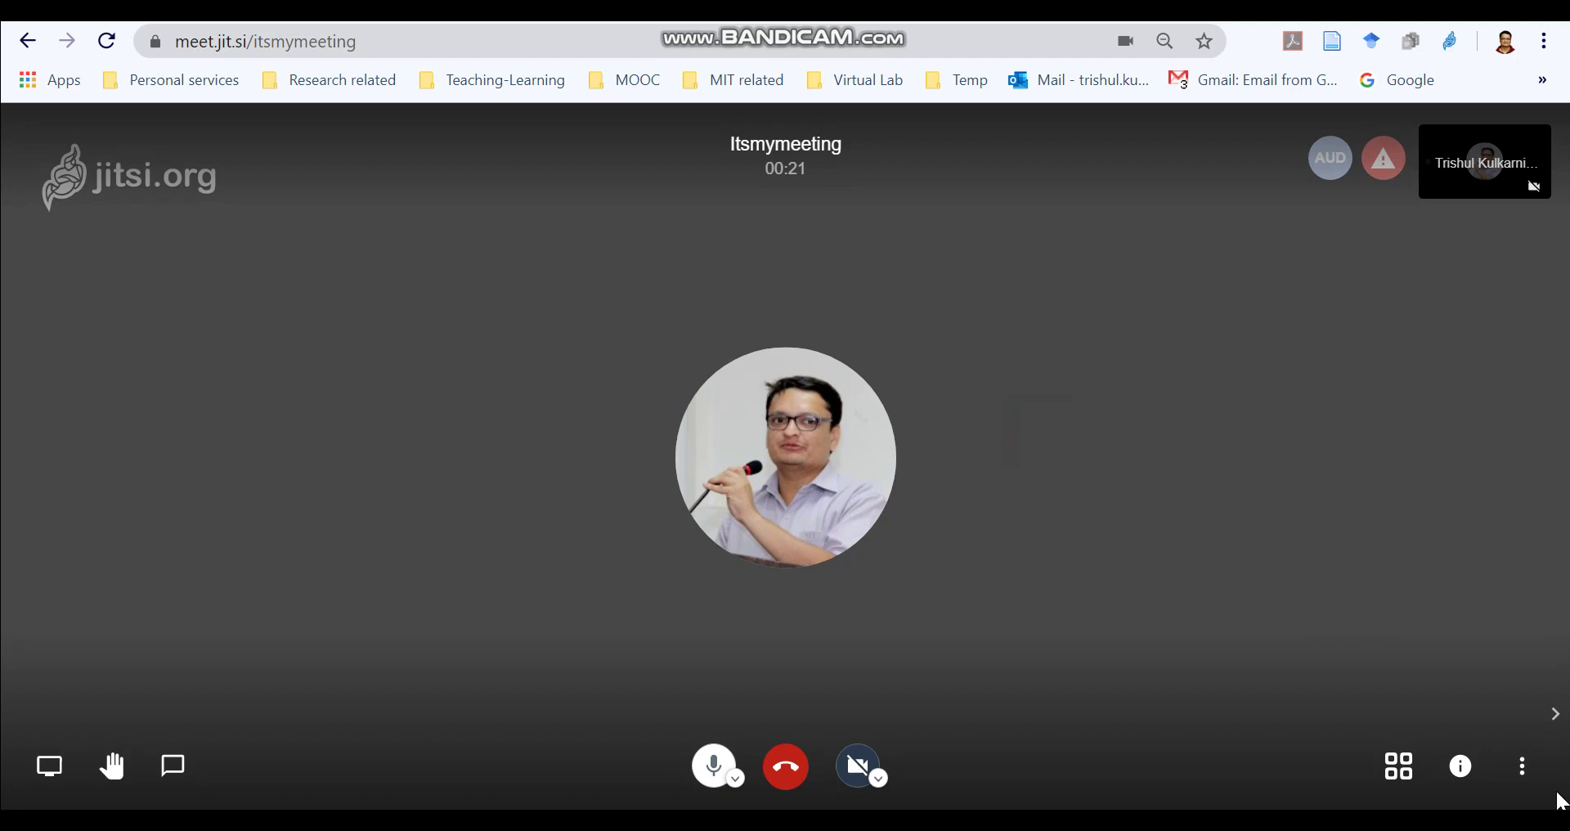
pyautogui.click(1526, 769)
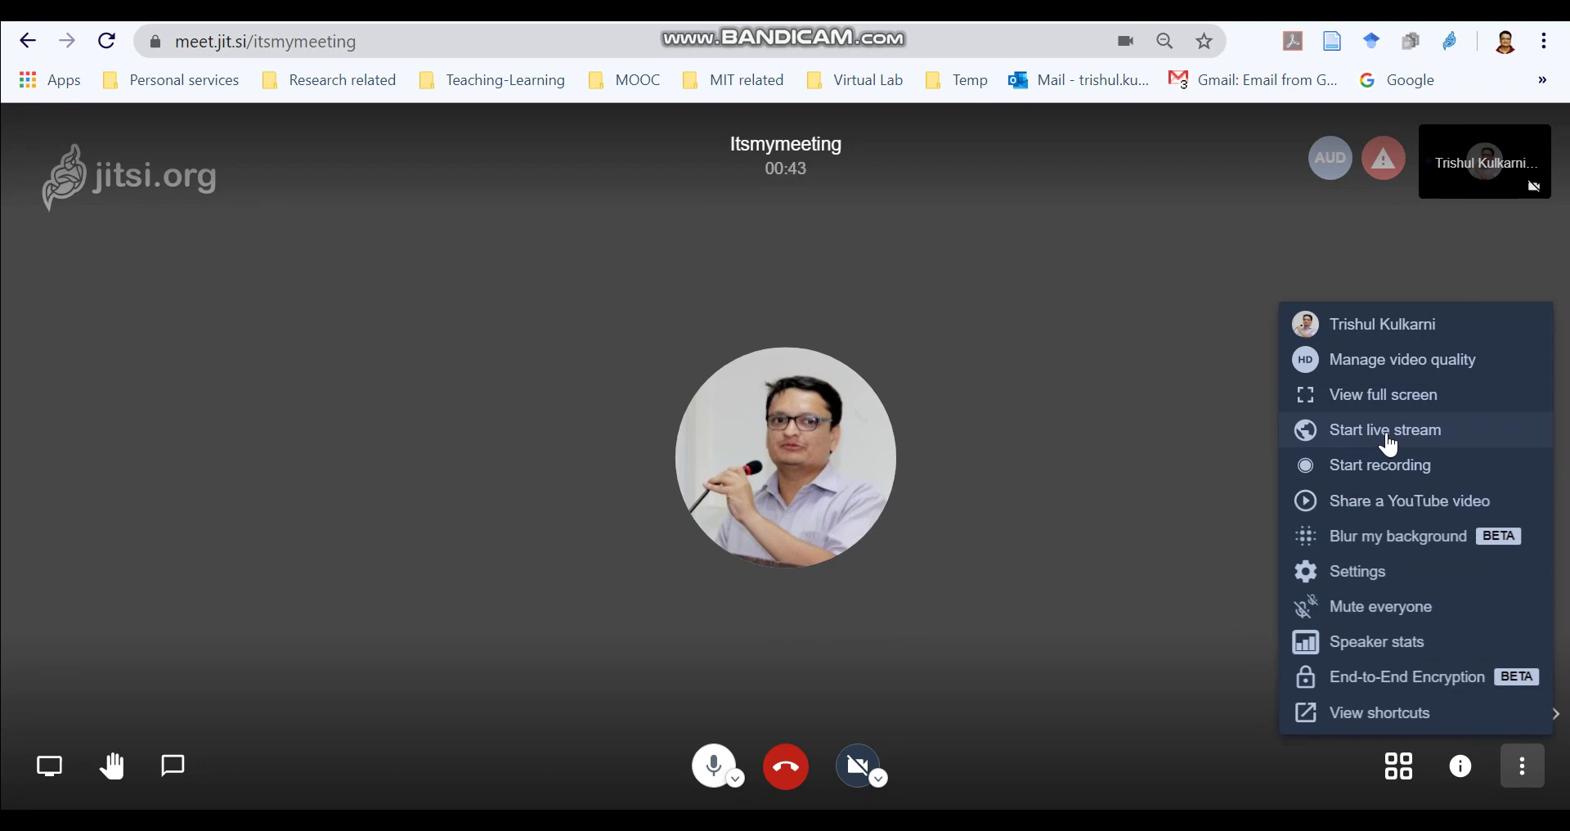
pyautogui.click(1390, 446)
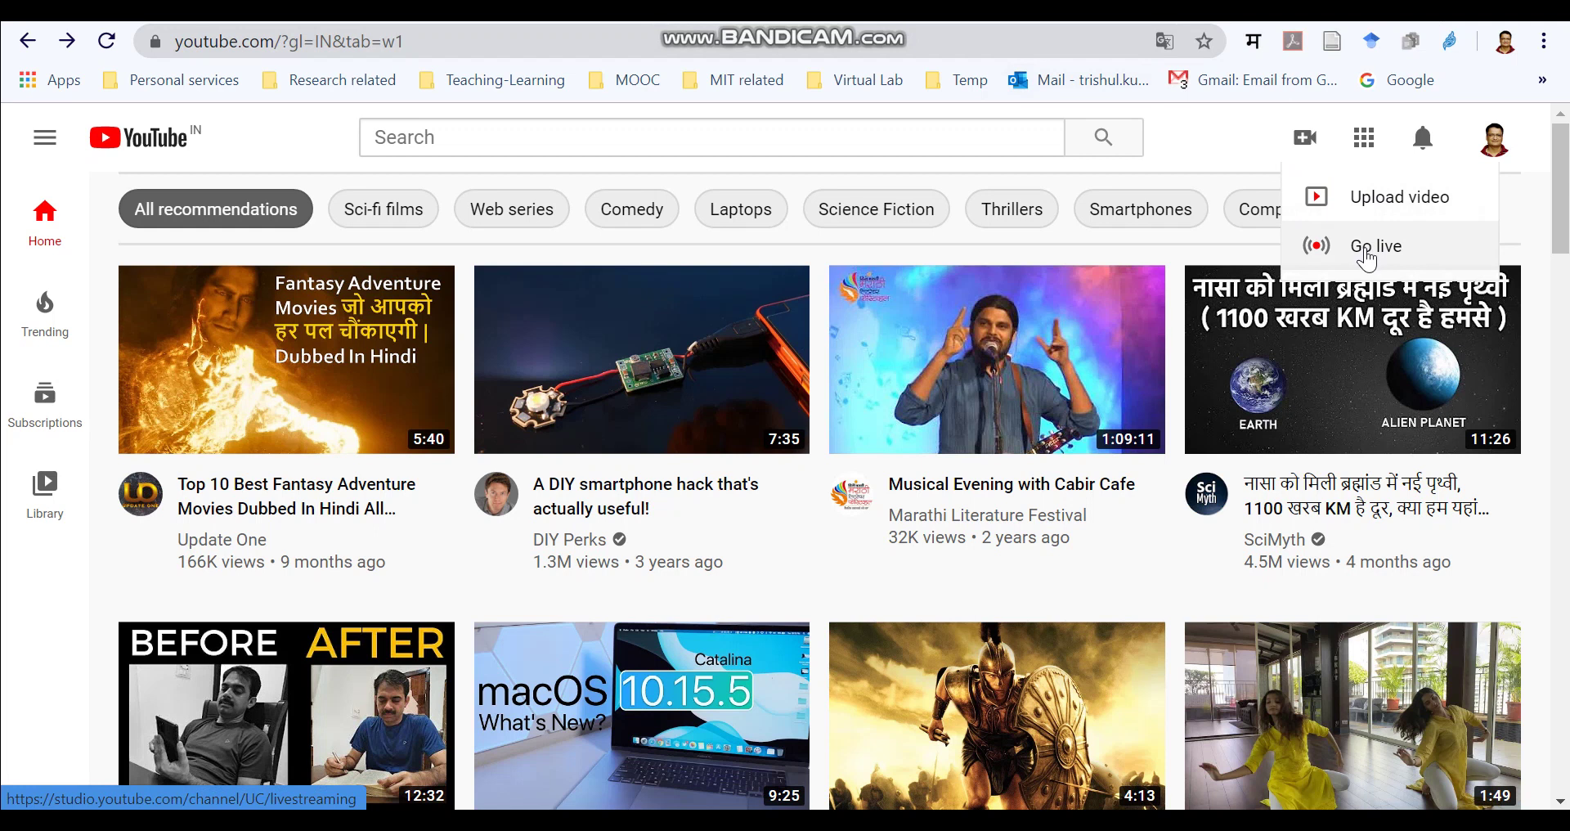
# Switch to YouTube and start a new live stream without reusing earlier settings, titled test with Public visibility
pyautogui.click(1365, 250)
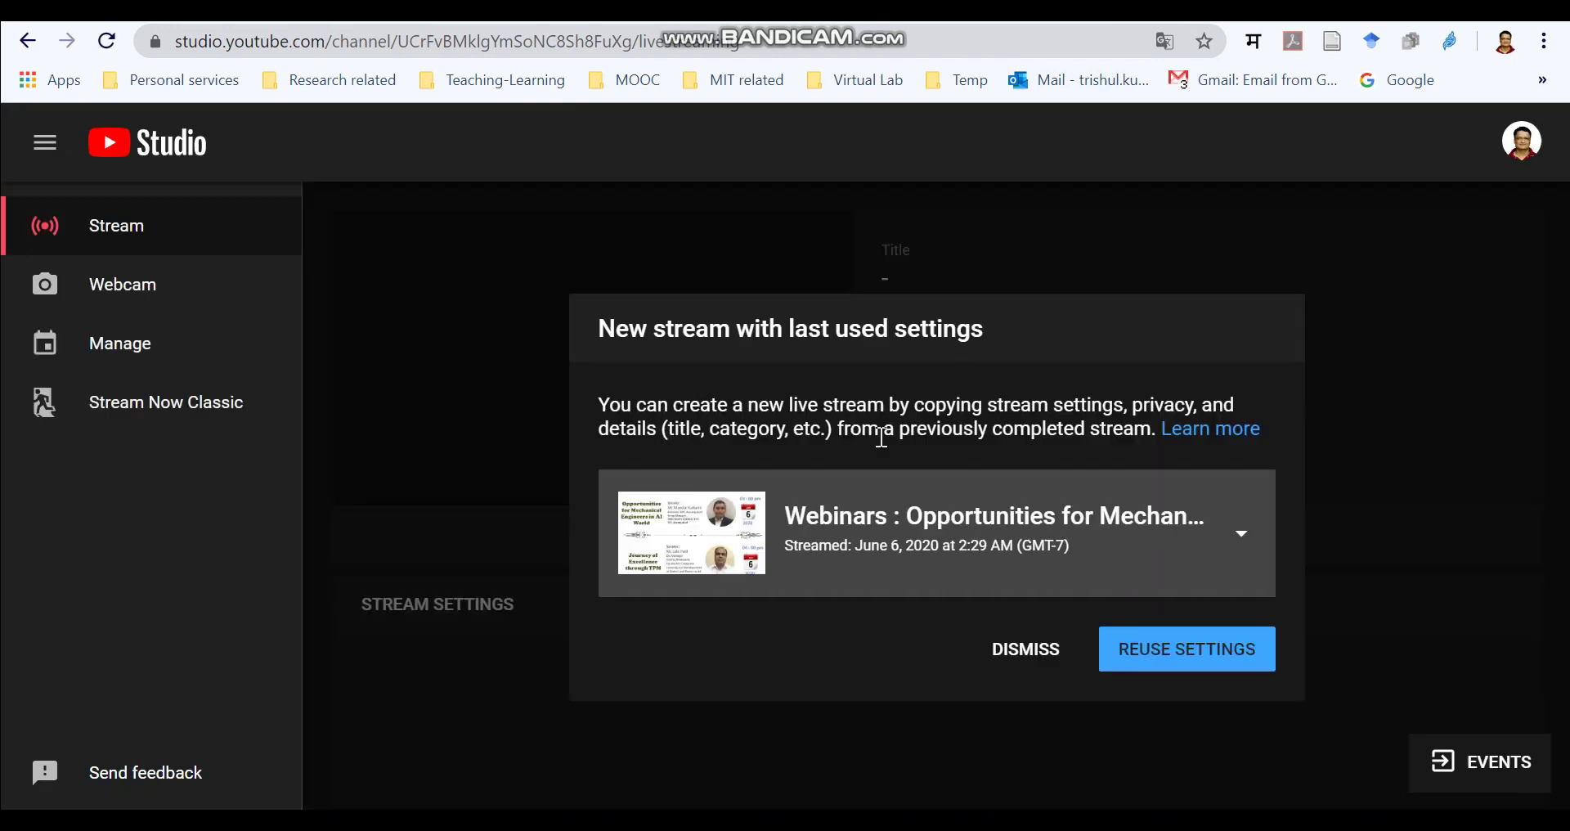
pyautogui.click(1007, 651)
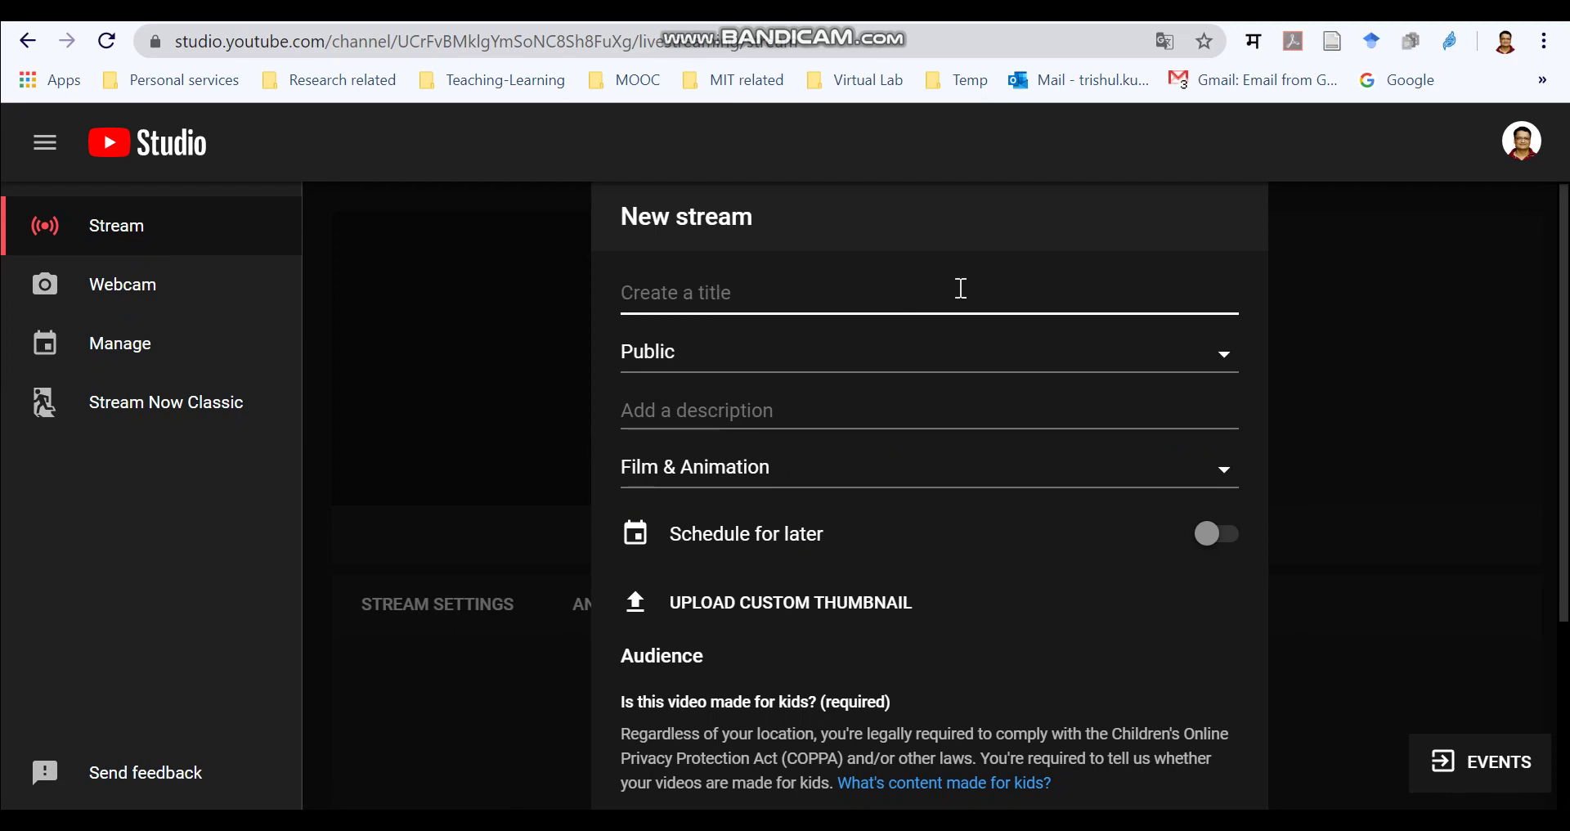
pyautogui.write('test')
pyautogui.click(868, 341)
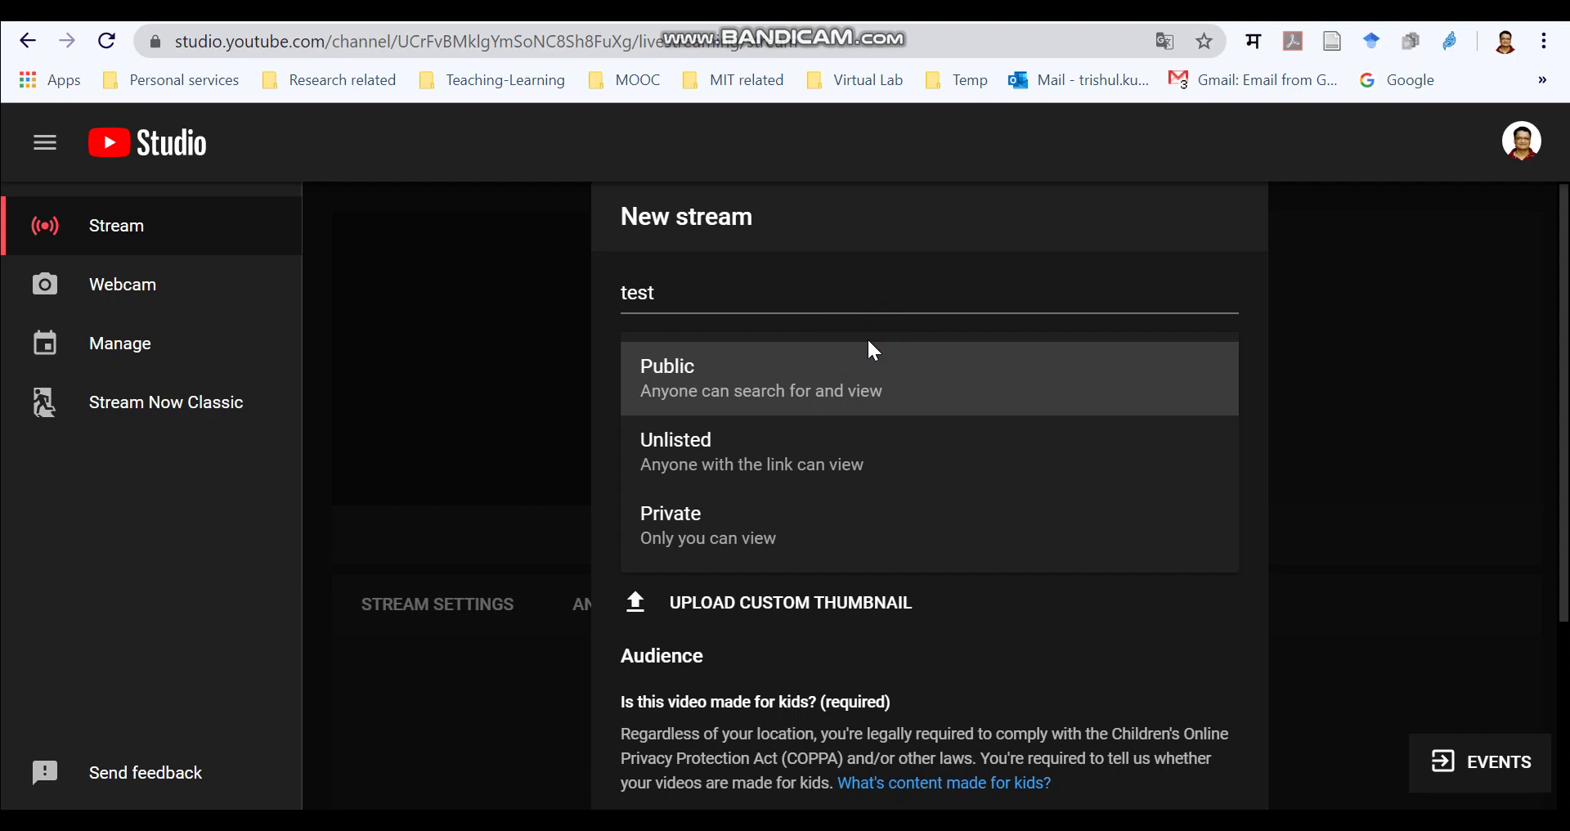
pyautogui.click(859, 295)
# Leave the new stream's description empty and set its category to Education
pyautogui.click(754, 417)
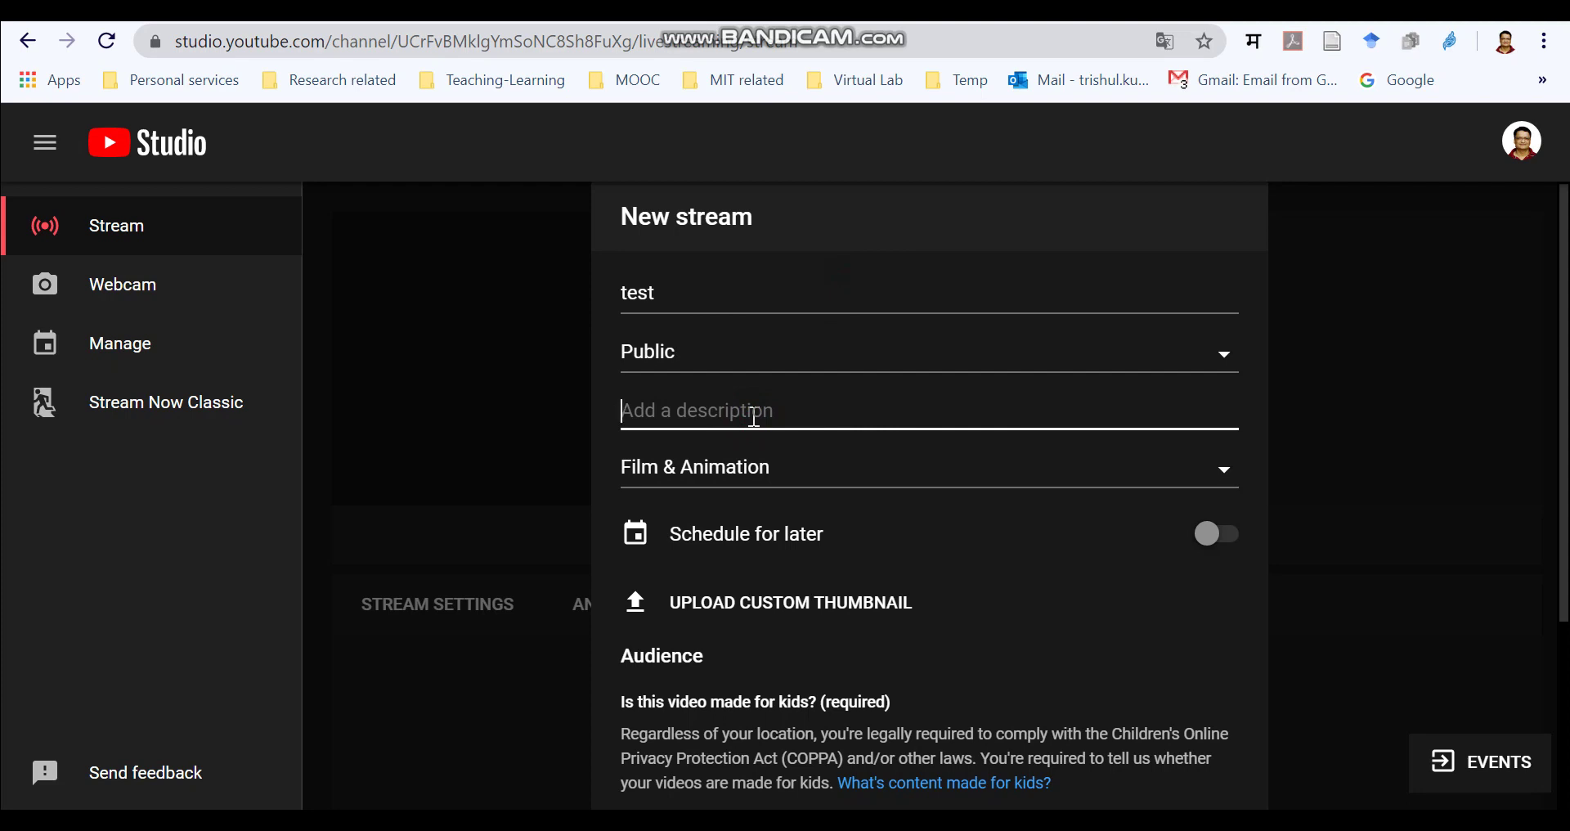
pyautogui.click(750, 470)
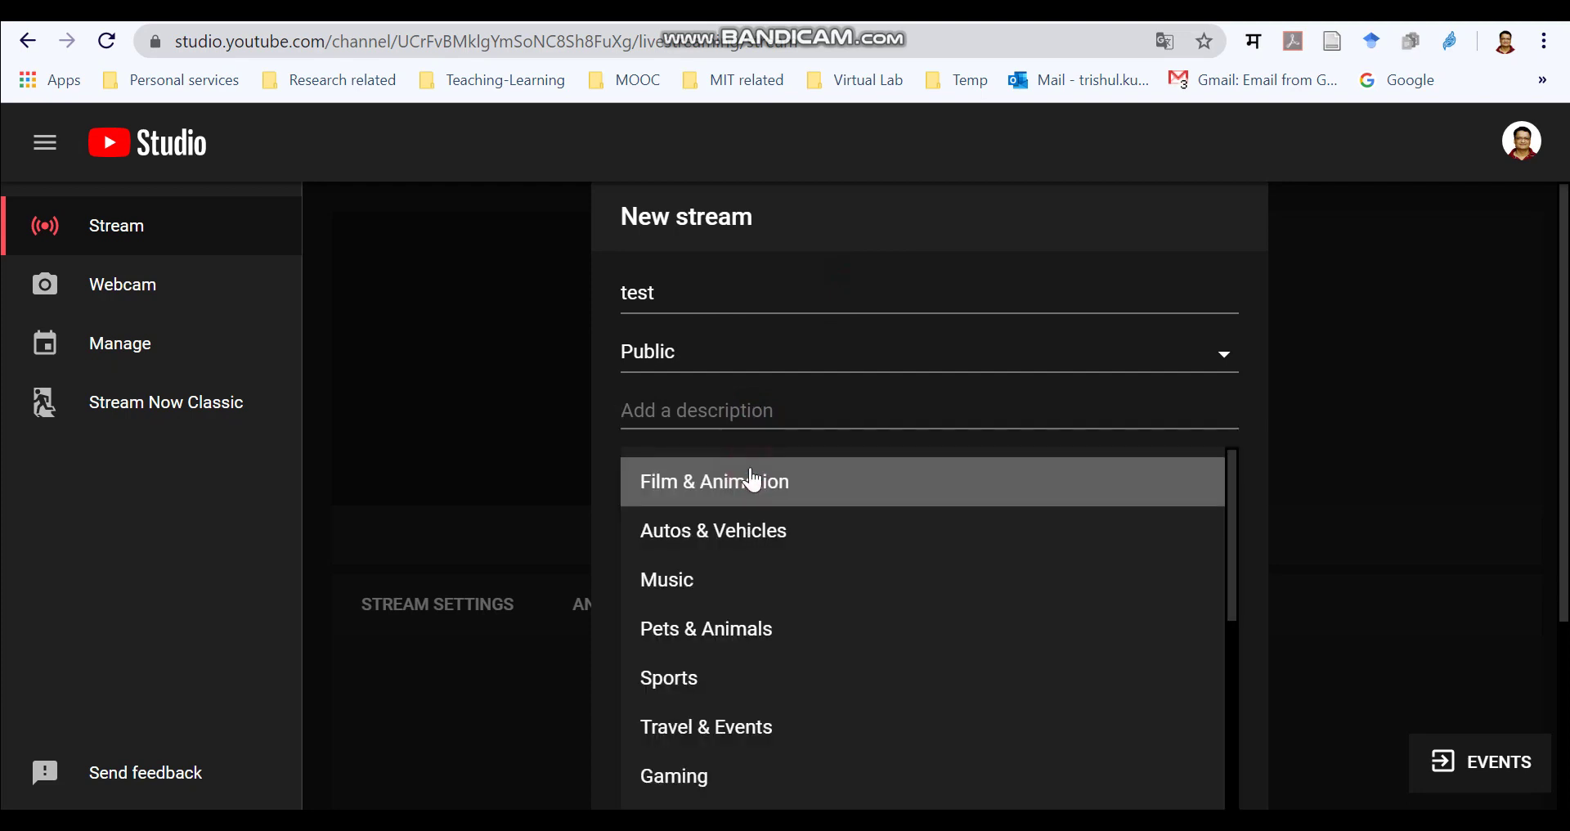
pyautogui.scroll(-1, 718, 708)
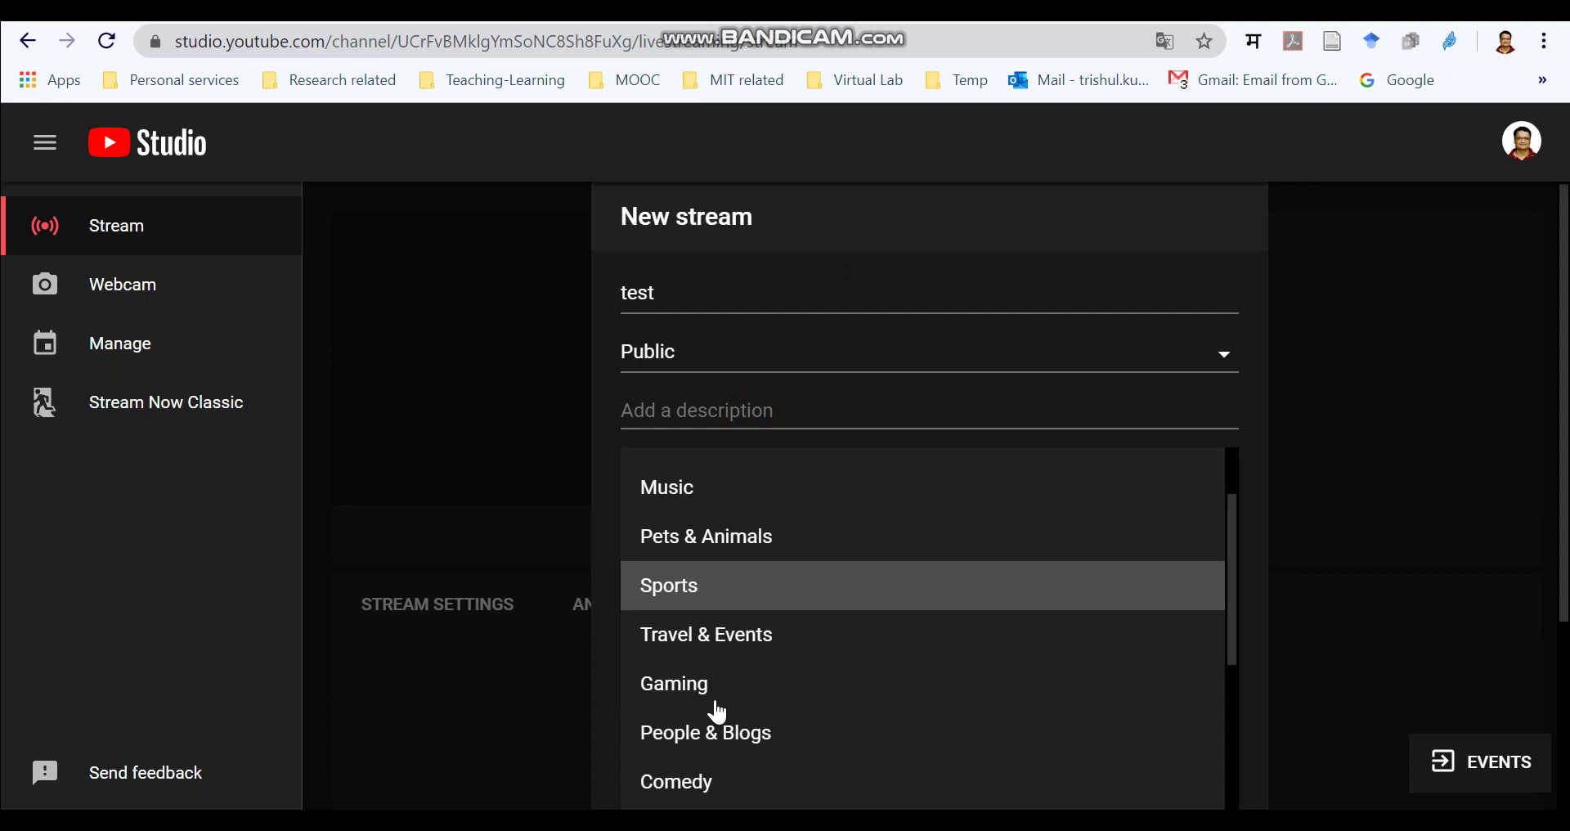
pyautogui.scroll(-3, 717, 710)
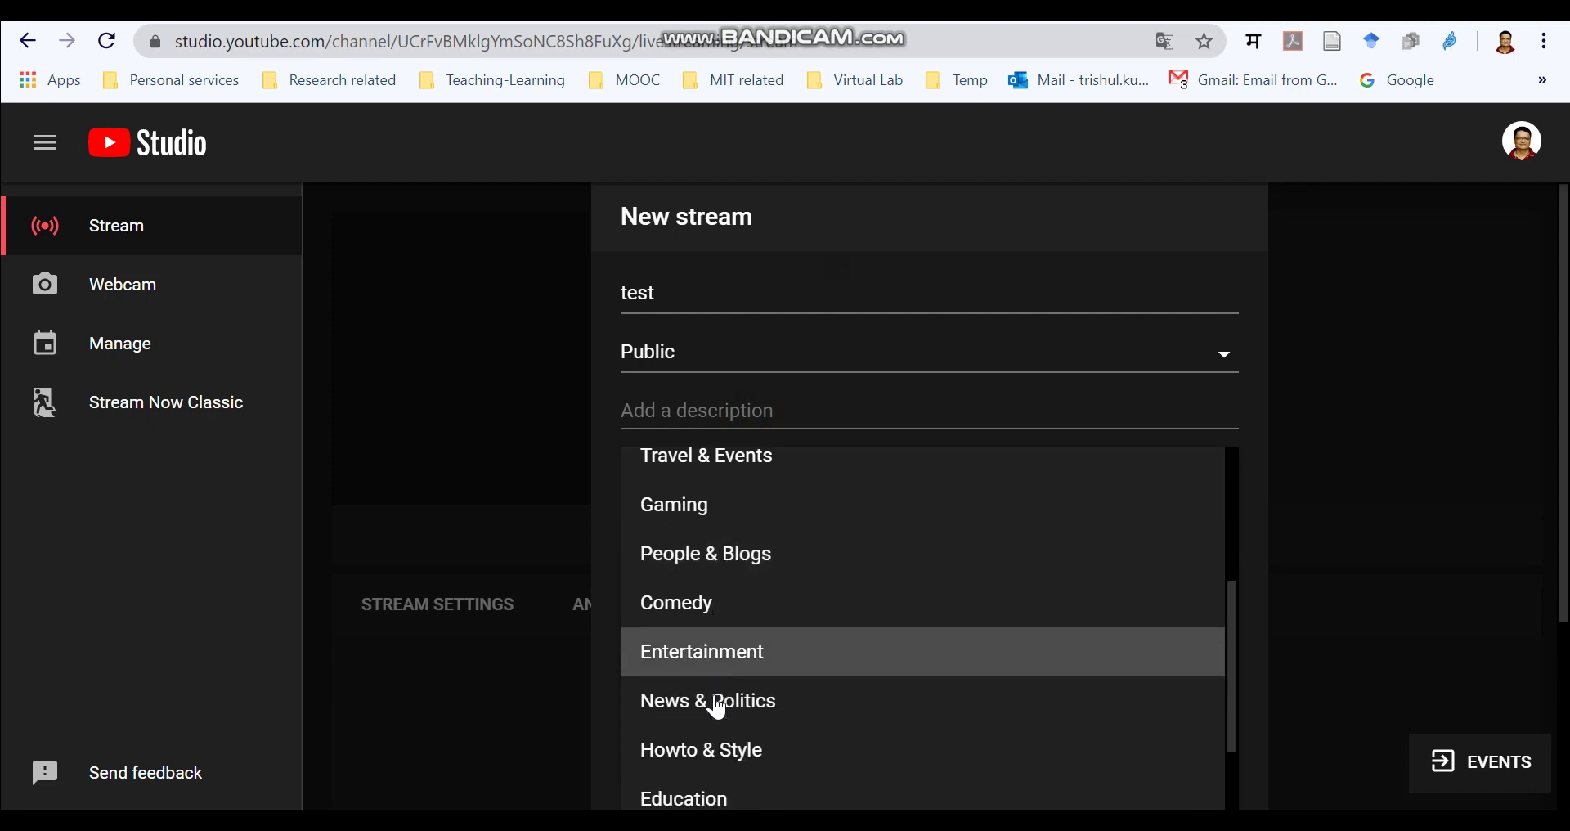
pyautogui.scroll(-1, 717, 708)
pyautogui.click(714, 701)
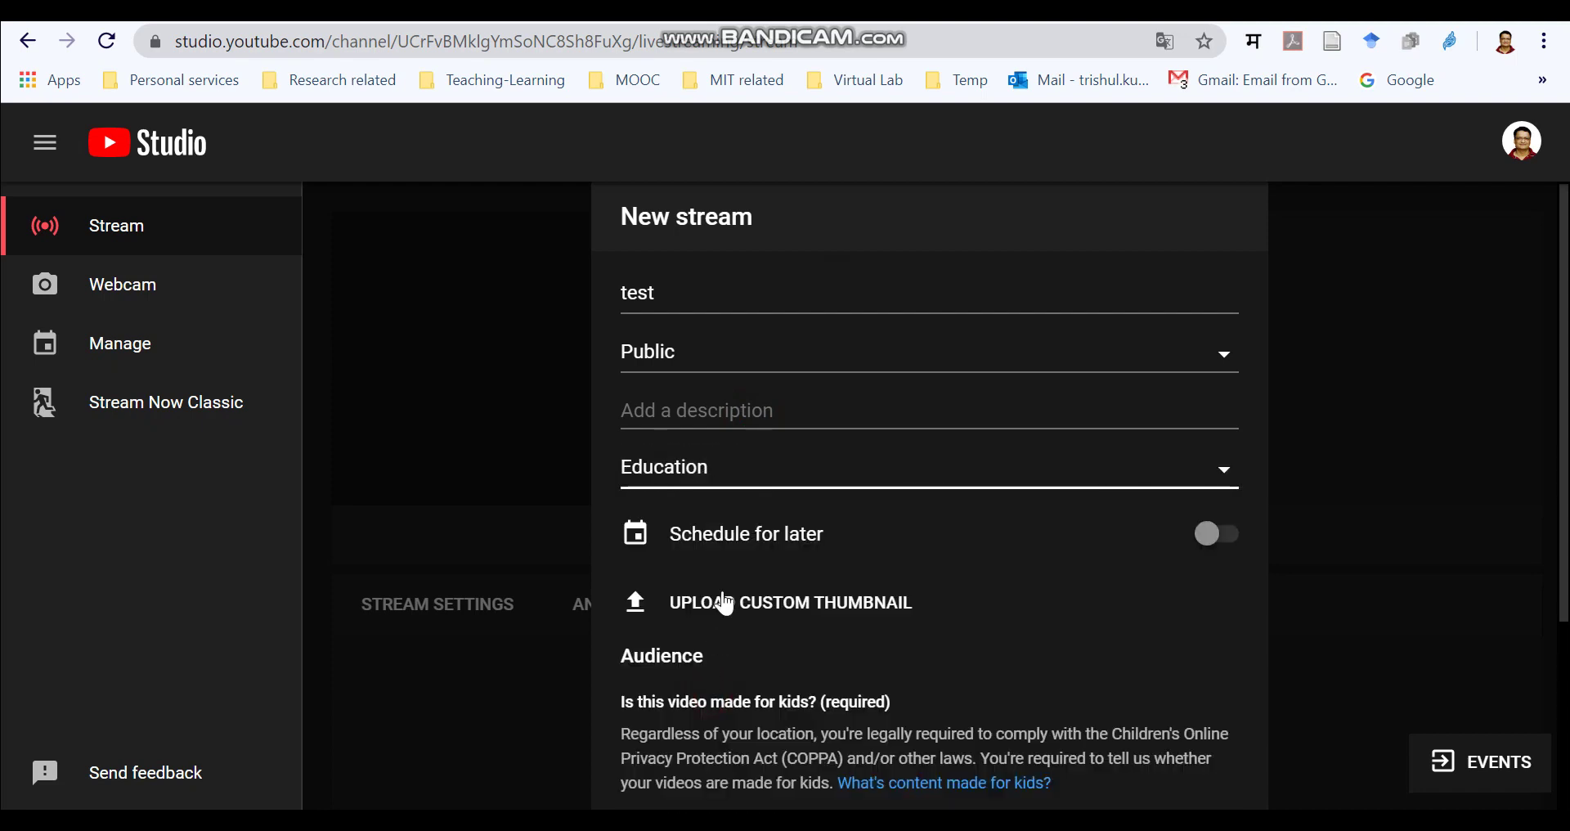
# Schedule the stream for Sun, Jun 7 at 12:25 AM
pyautogui.click(1214, 540)
pyautogui.scroll(-1, 1353, 514)
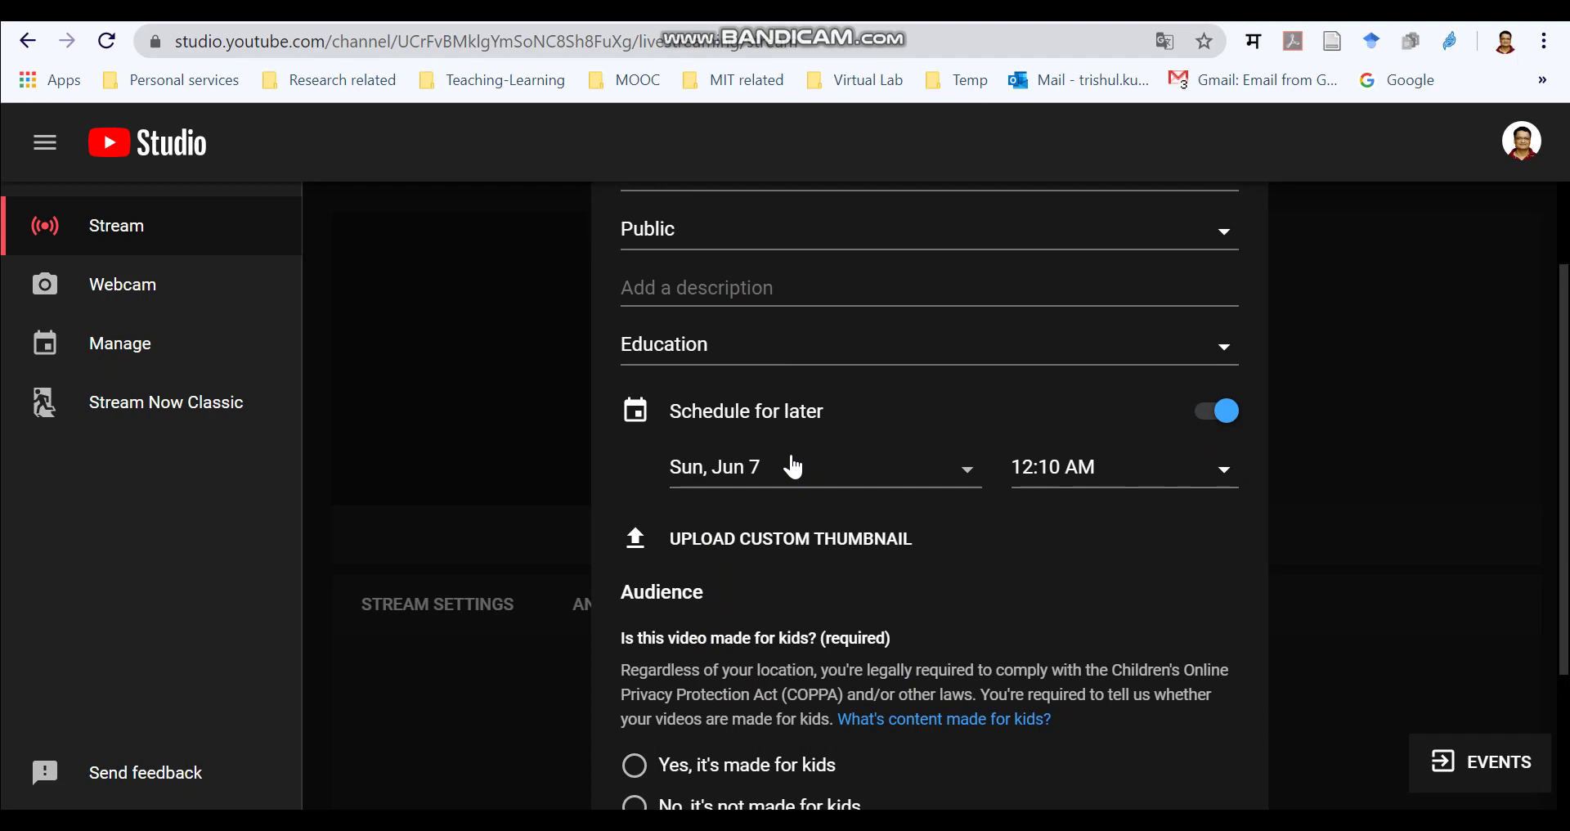
pyautogui.click(1112, 473)
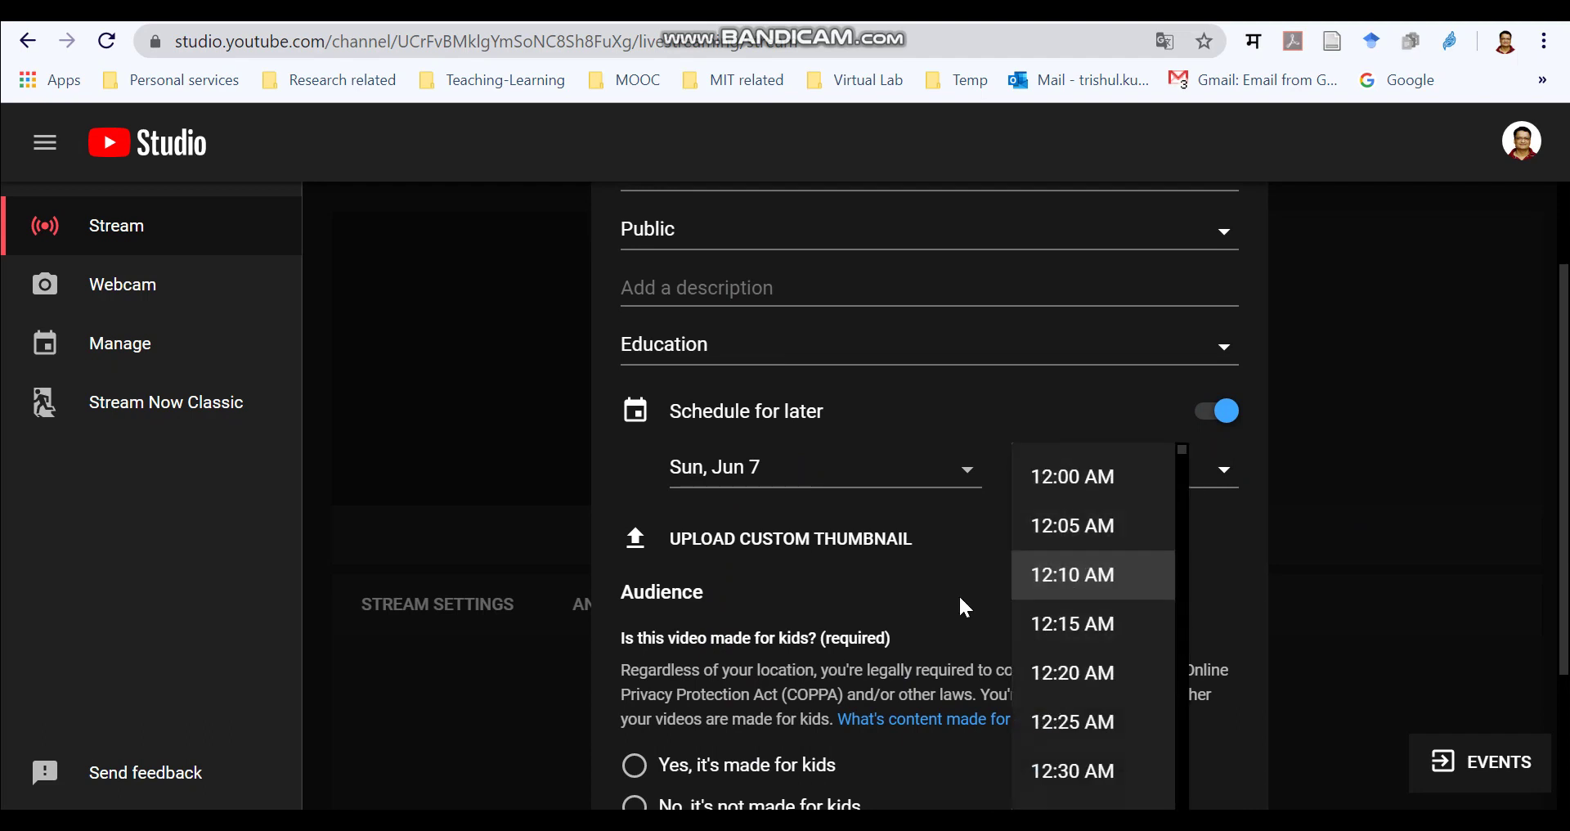
pyautogui.click(1055, 719)
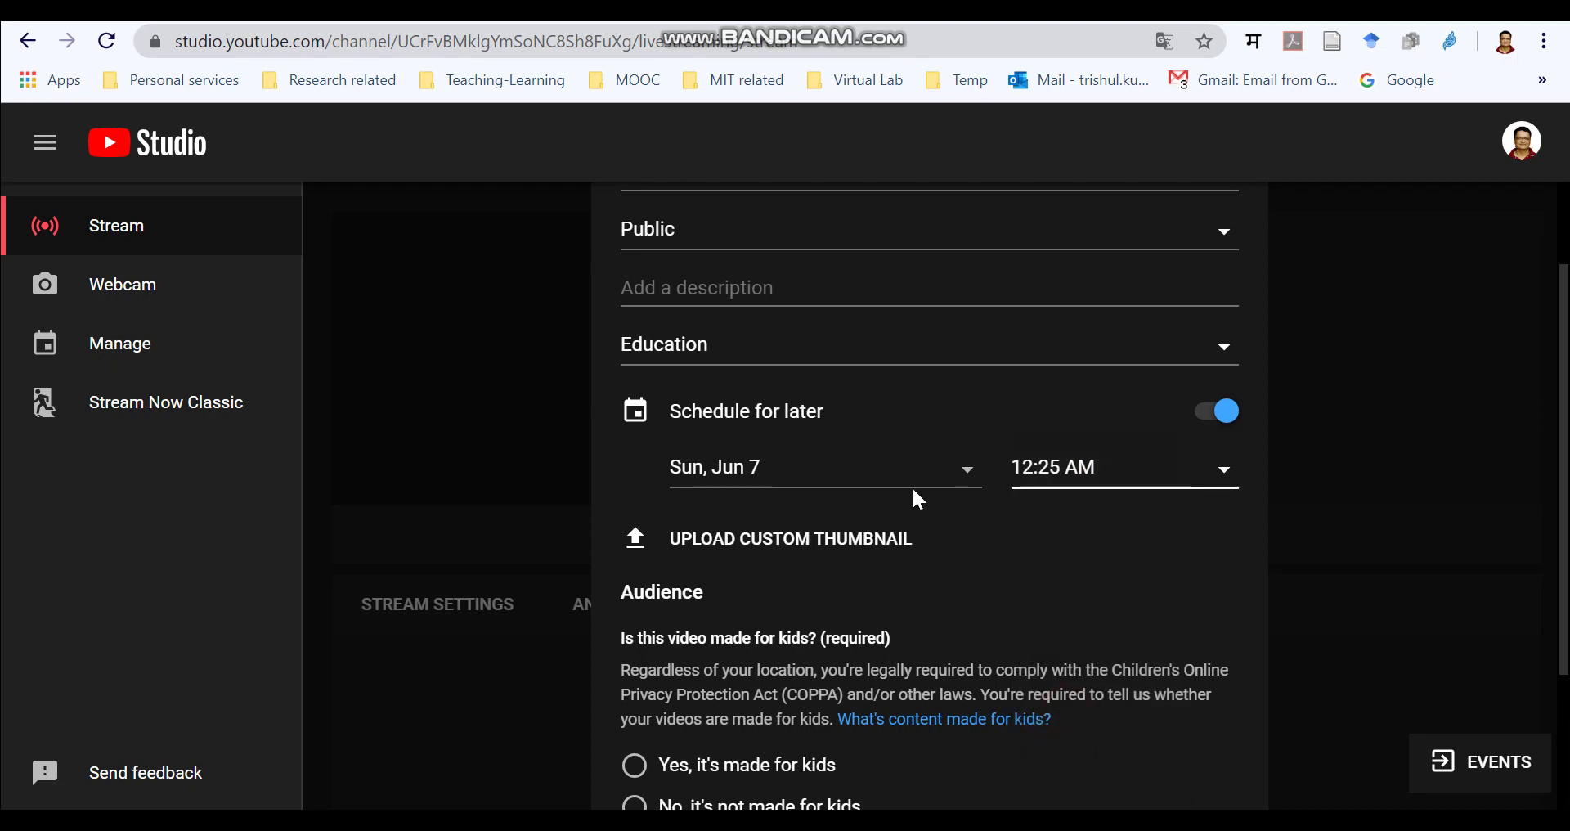
# Mark the stream as not made for kids and create it
pyautogui.scroll(-3, 1362, 449)
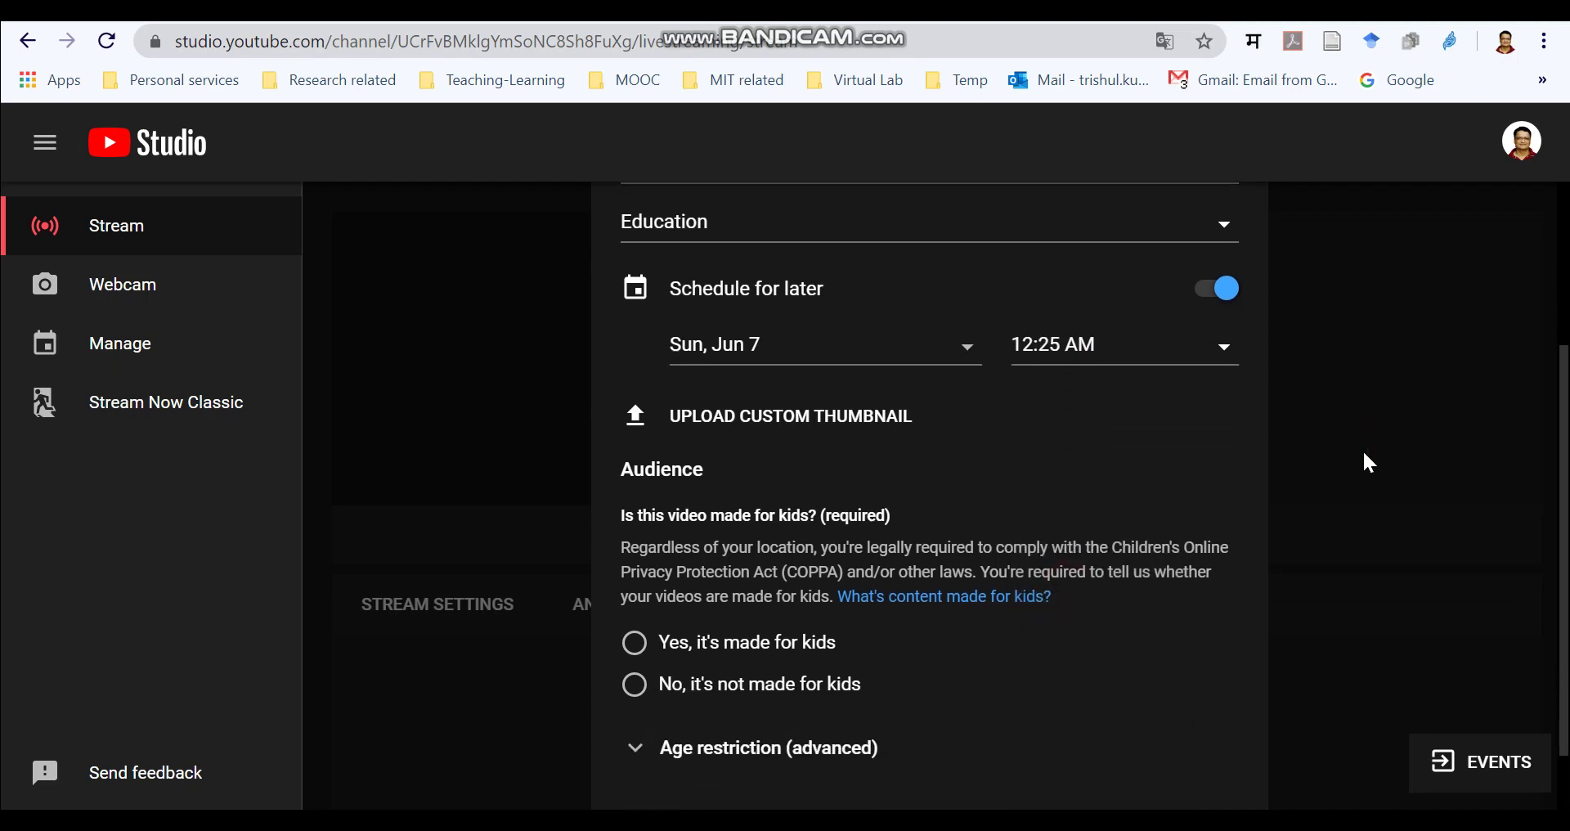
pyautogui.scroll(-1, 1362, 464)
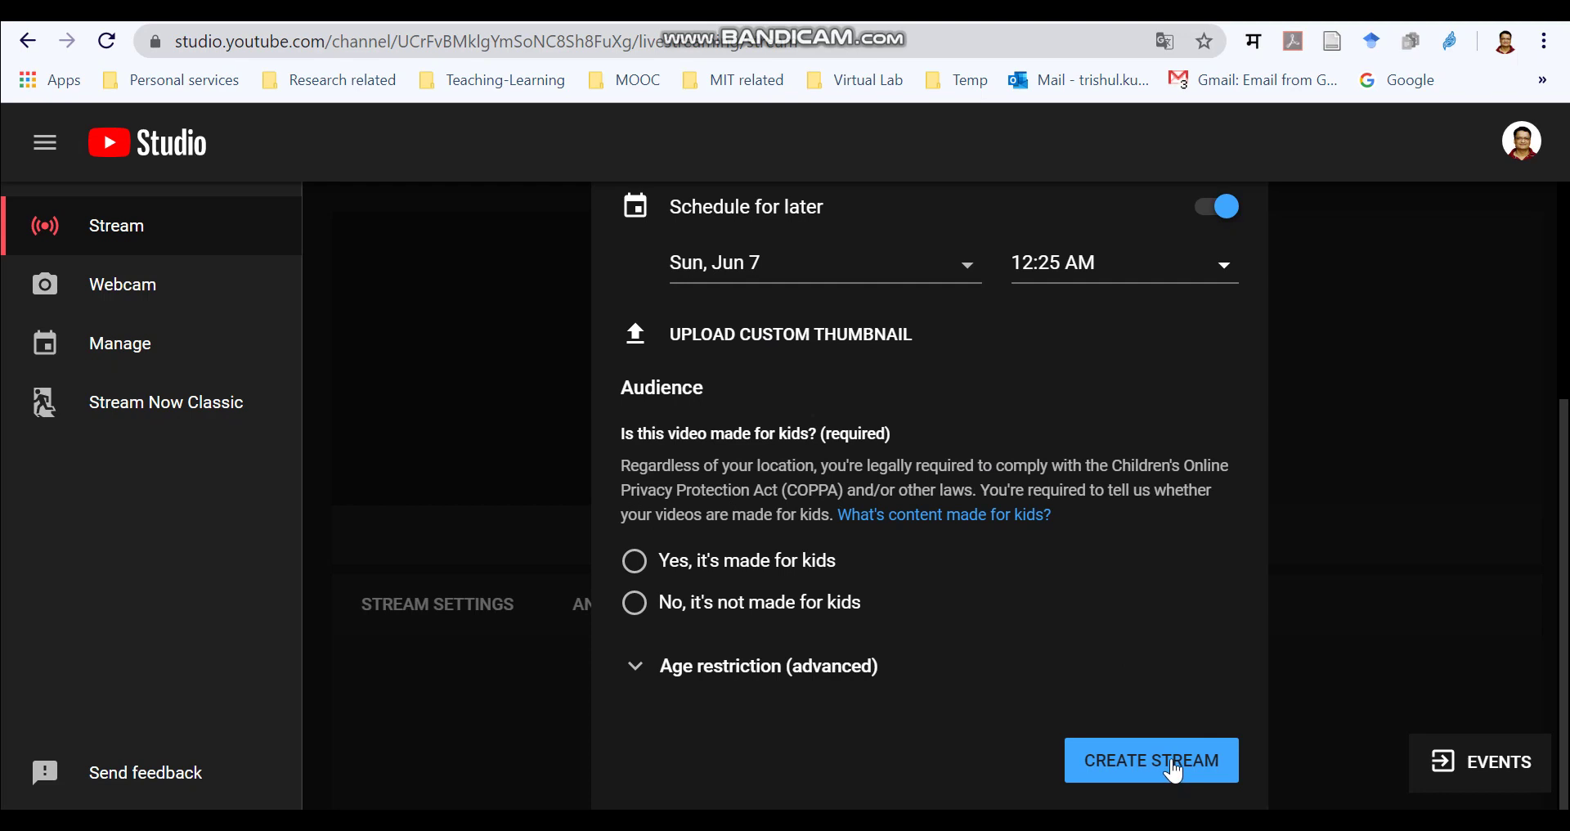
pyautogui.click(1175, 771)
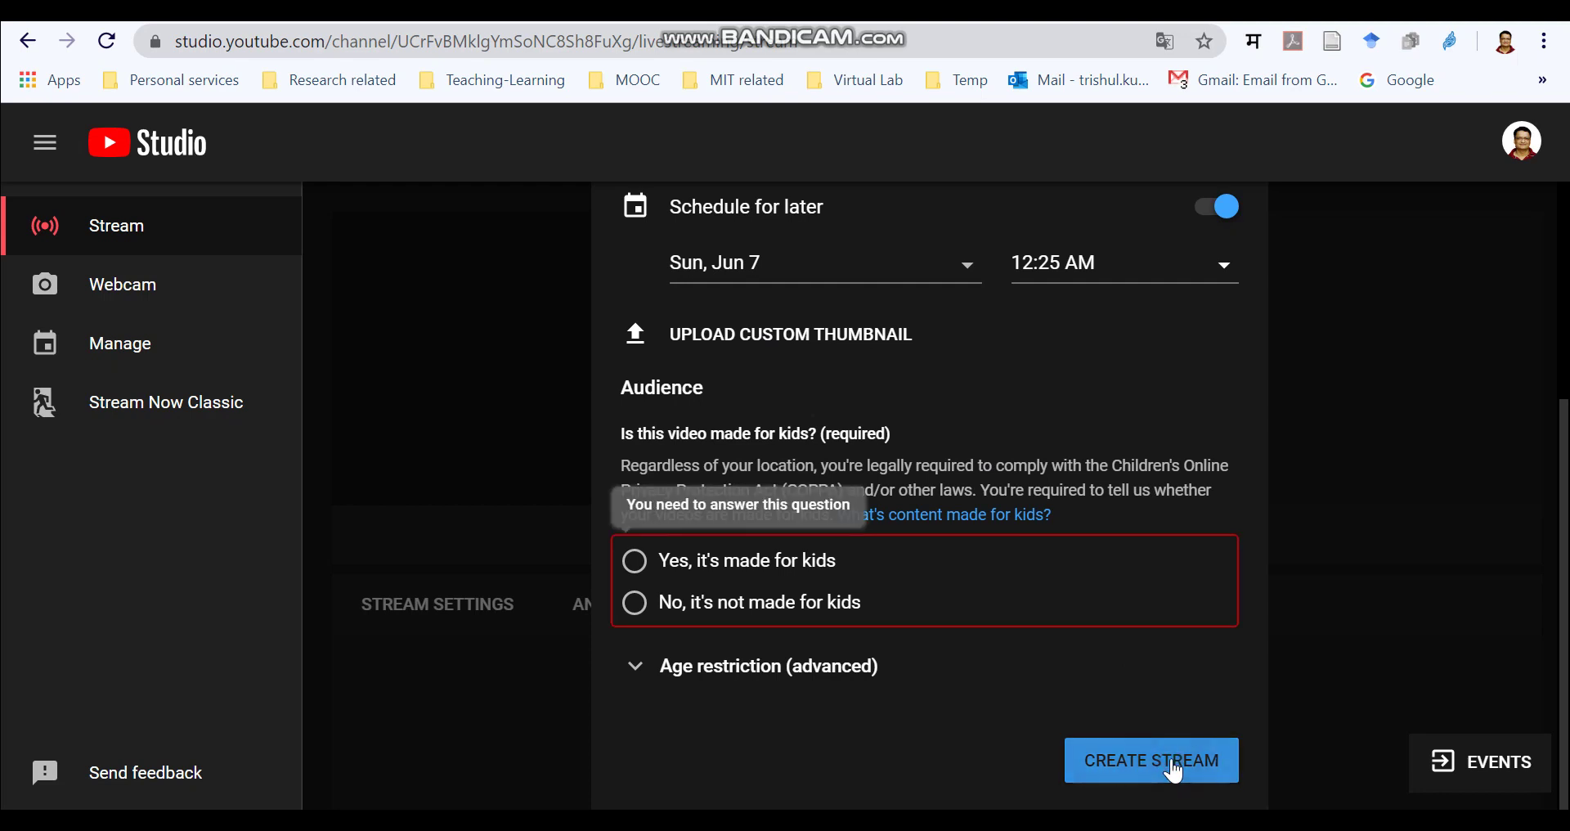
pyautogui.click(635, 604)
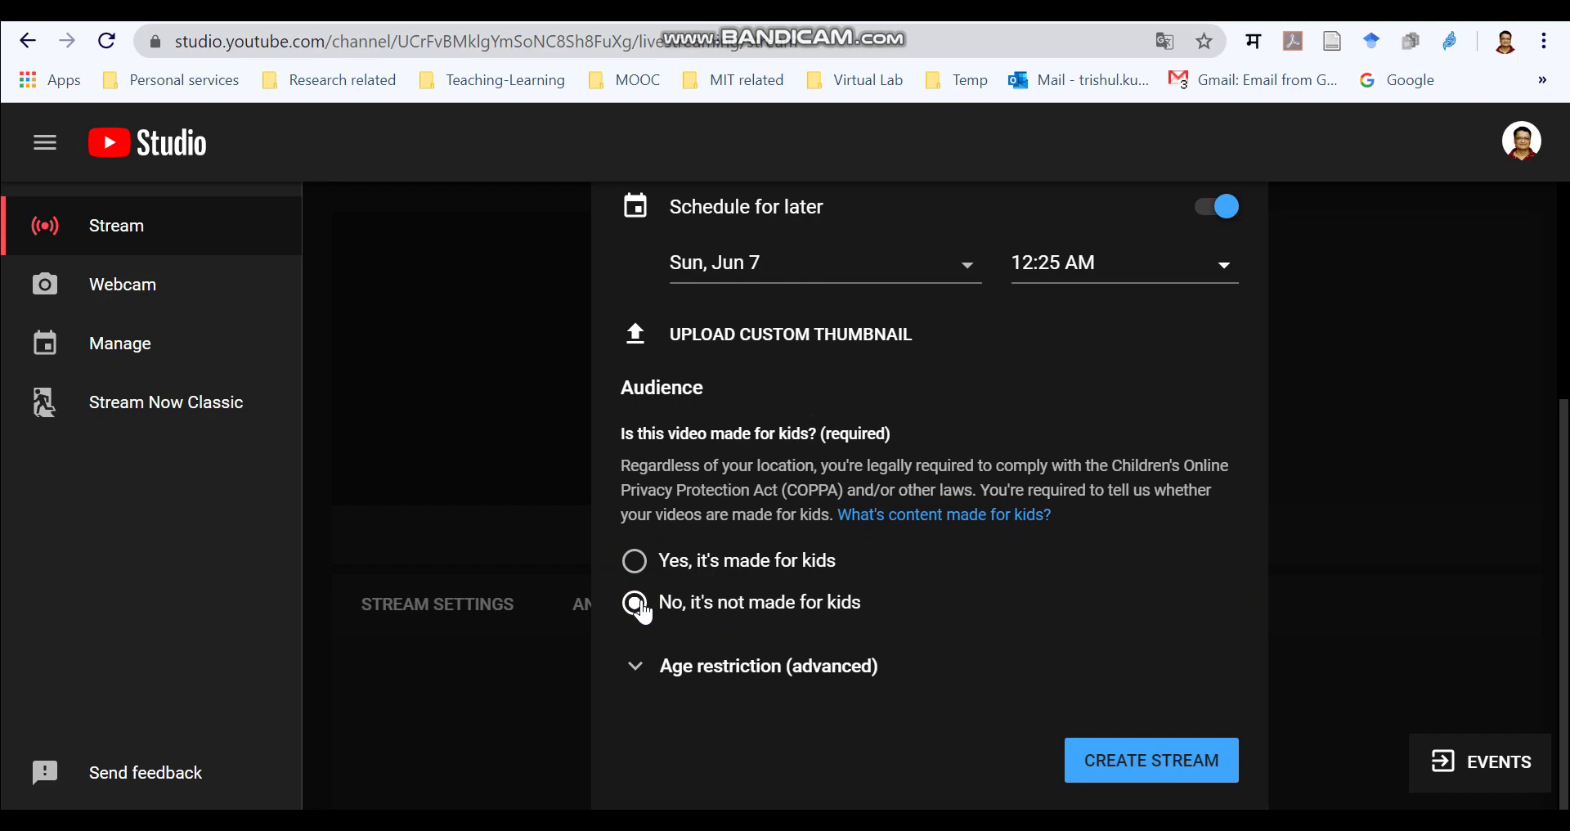
pyautogui.click(1132, 769)
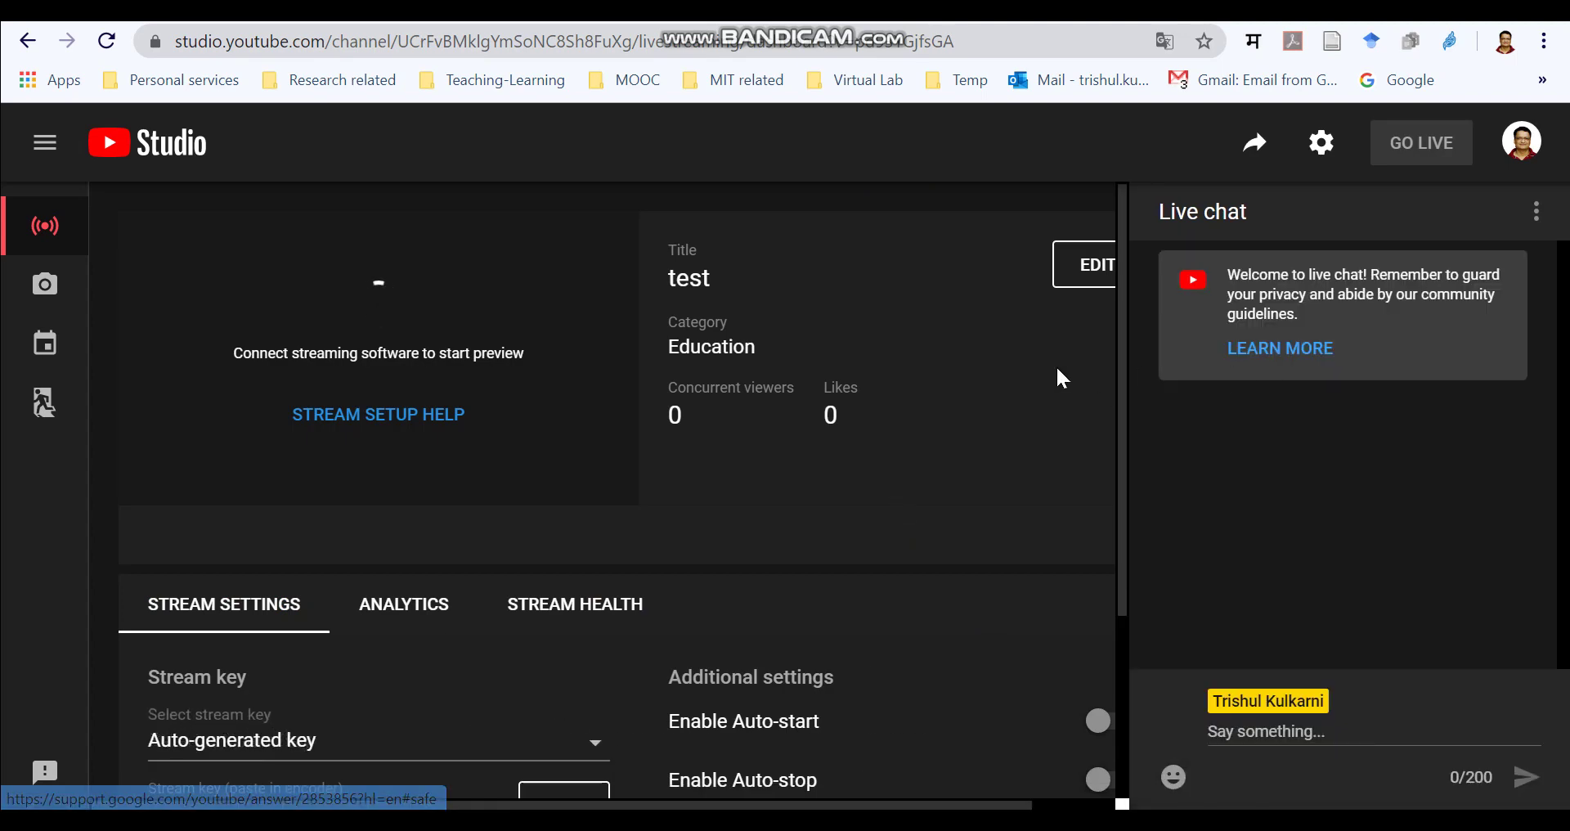
# Copy the auto-generated stream key from the new stream's settings
pyautogui.click(1117, 413)
pyautogui.moveTo(1116, 413); pyautogui.dragTo(1119, 609)
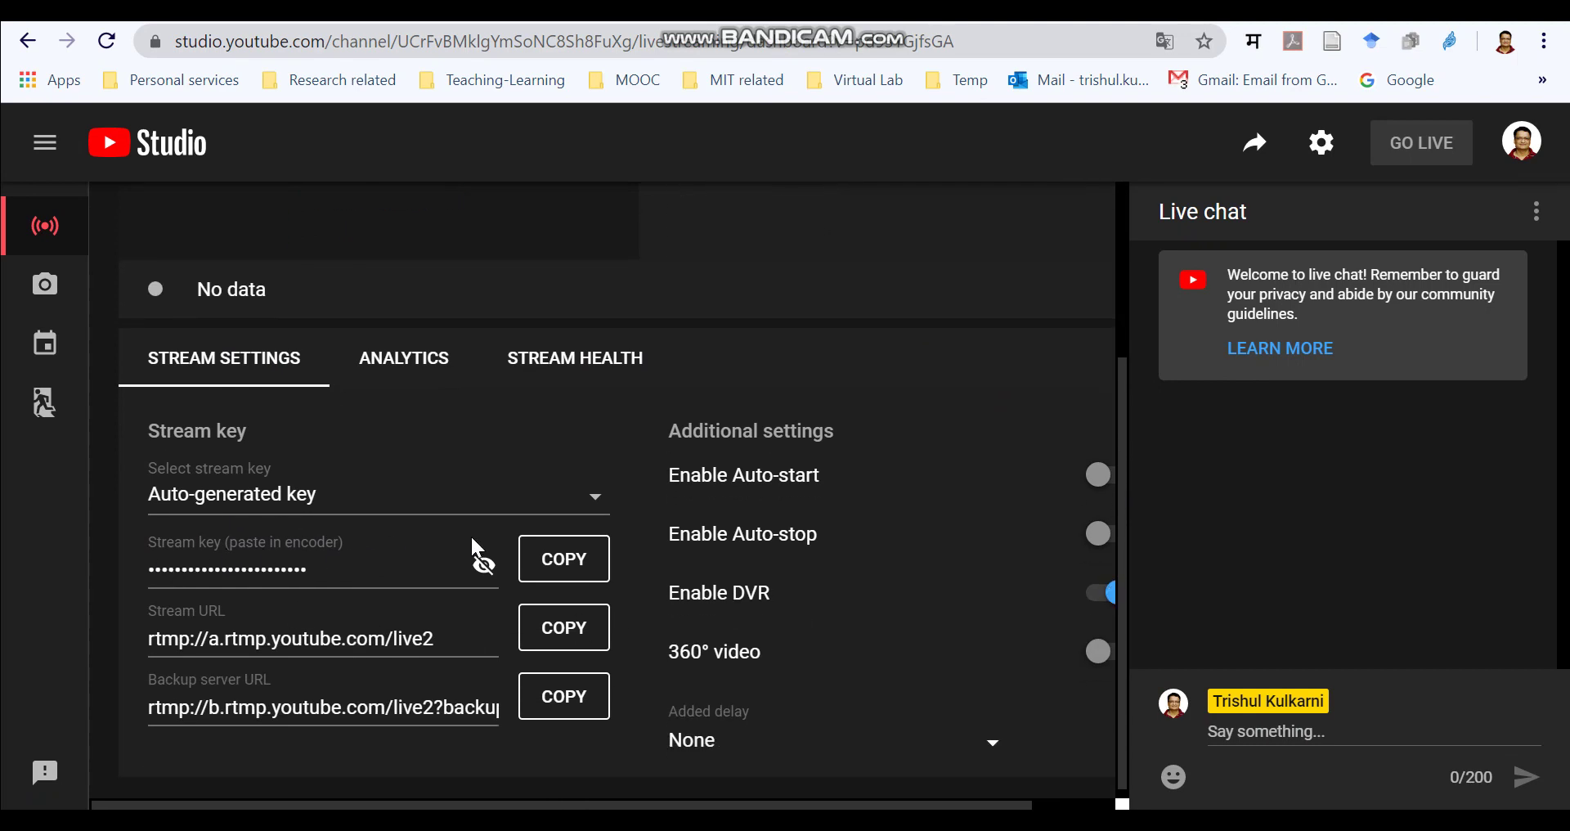
pyautogui.click(570, 564)
# Switch to the Jitsi meeting and start its live stream using the copied YouTube live stream key
pyautogui.hotkey('ctrl', 'Tab')
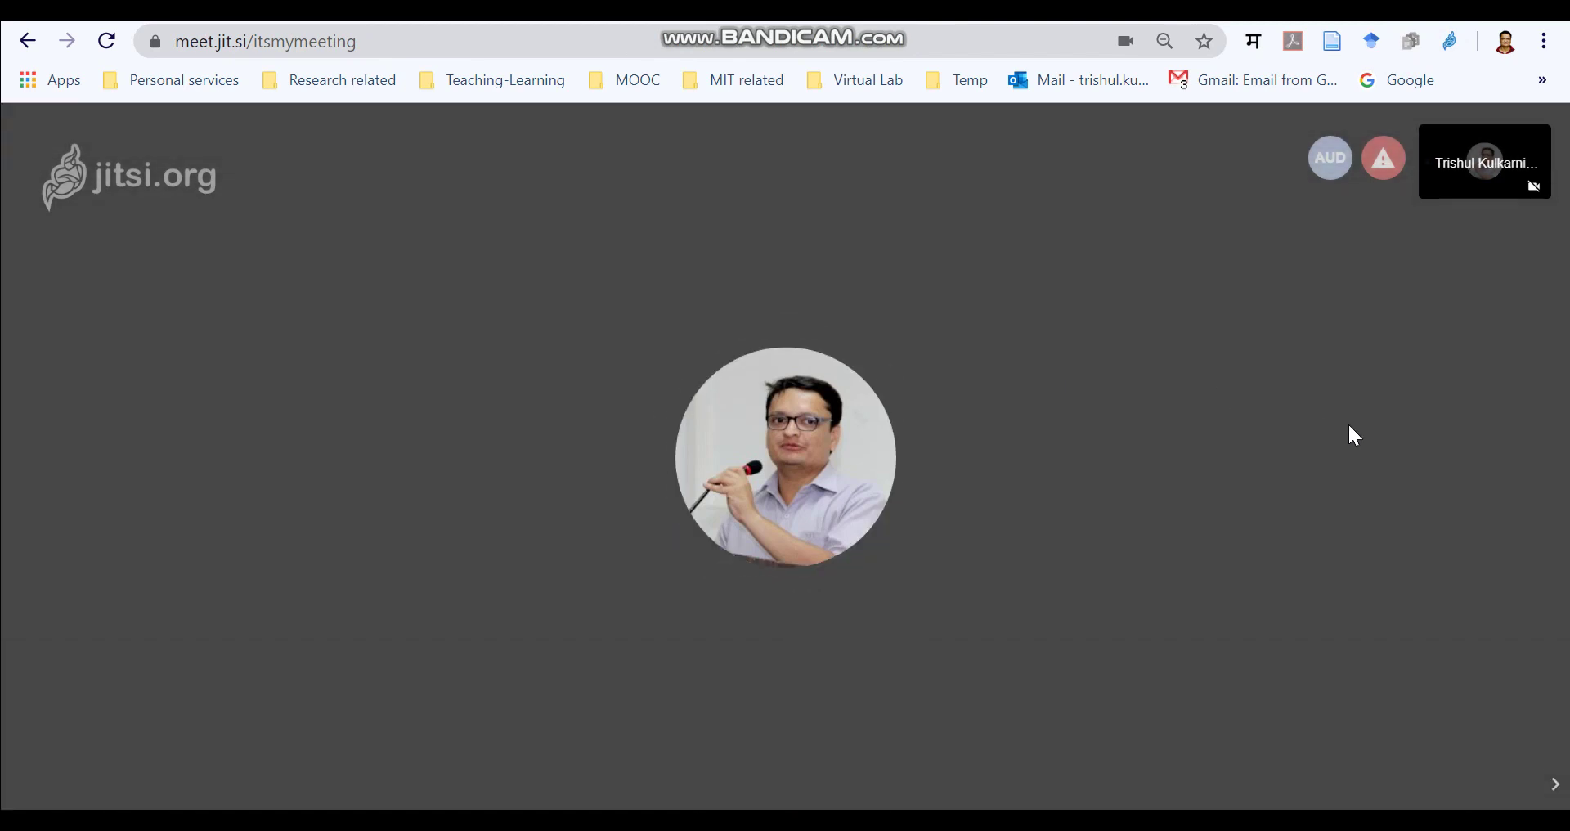
pyautogui.click(1521, 766)
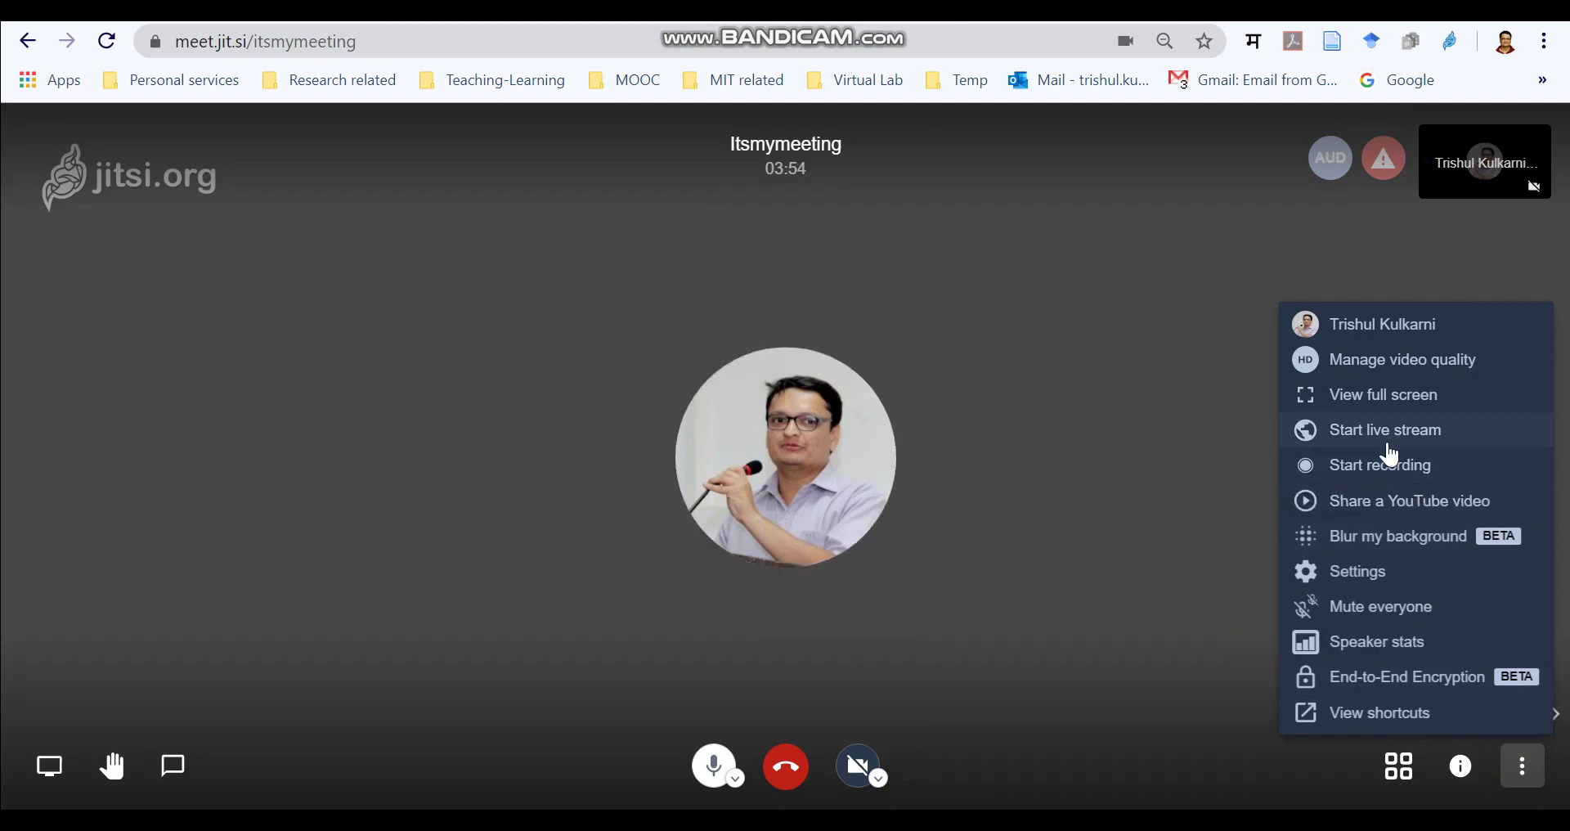
pyautogui.click(1384, 431)
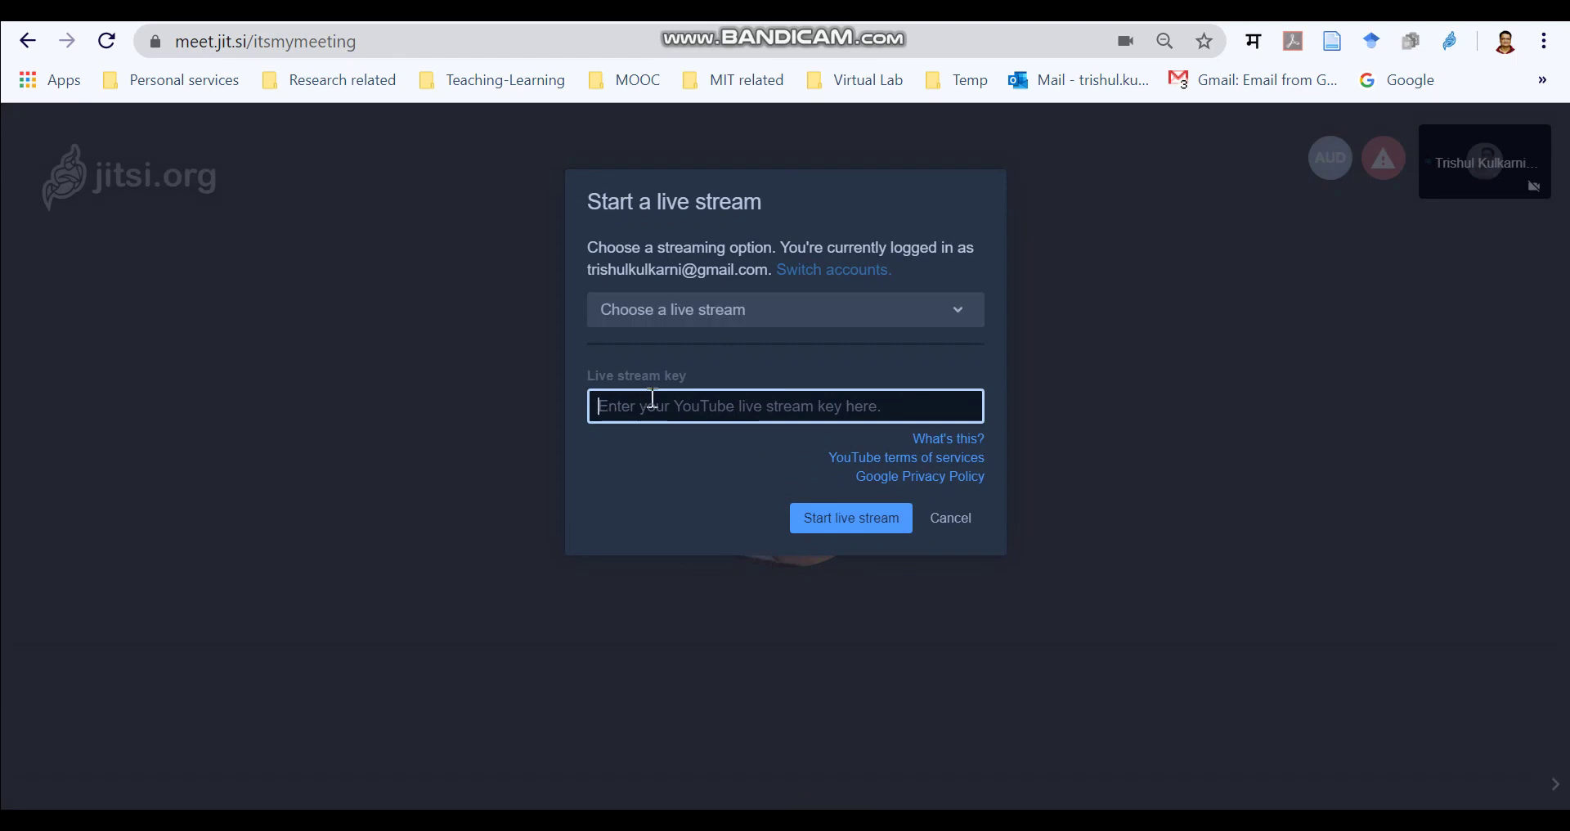
pyautogui.hotkey('ctrl', 'v')
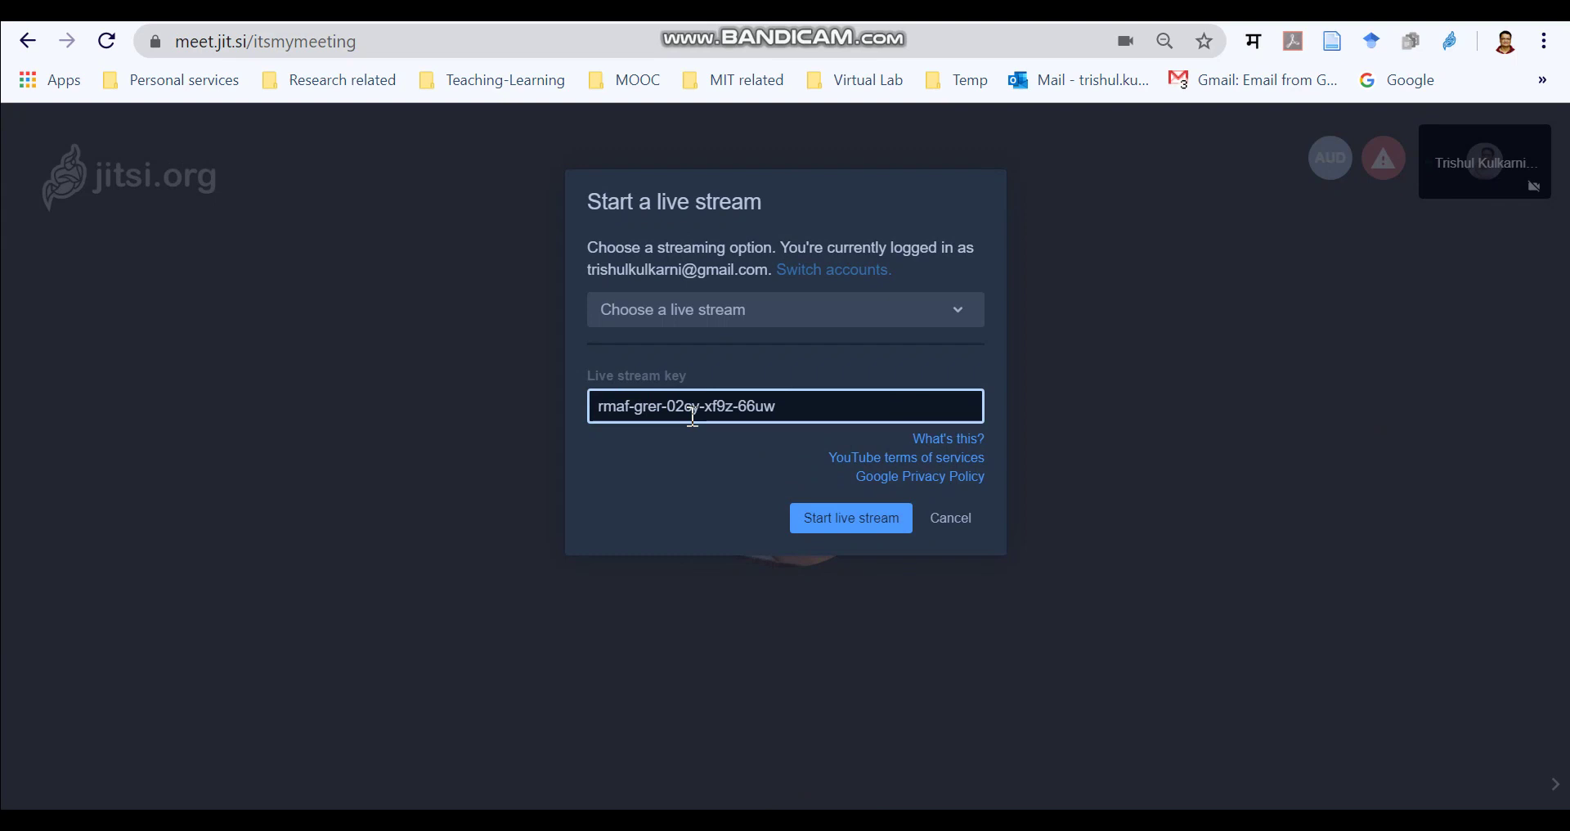
pyautogui.click(838, 527)
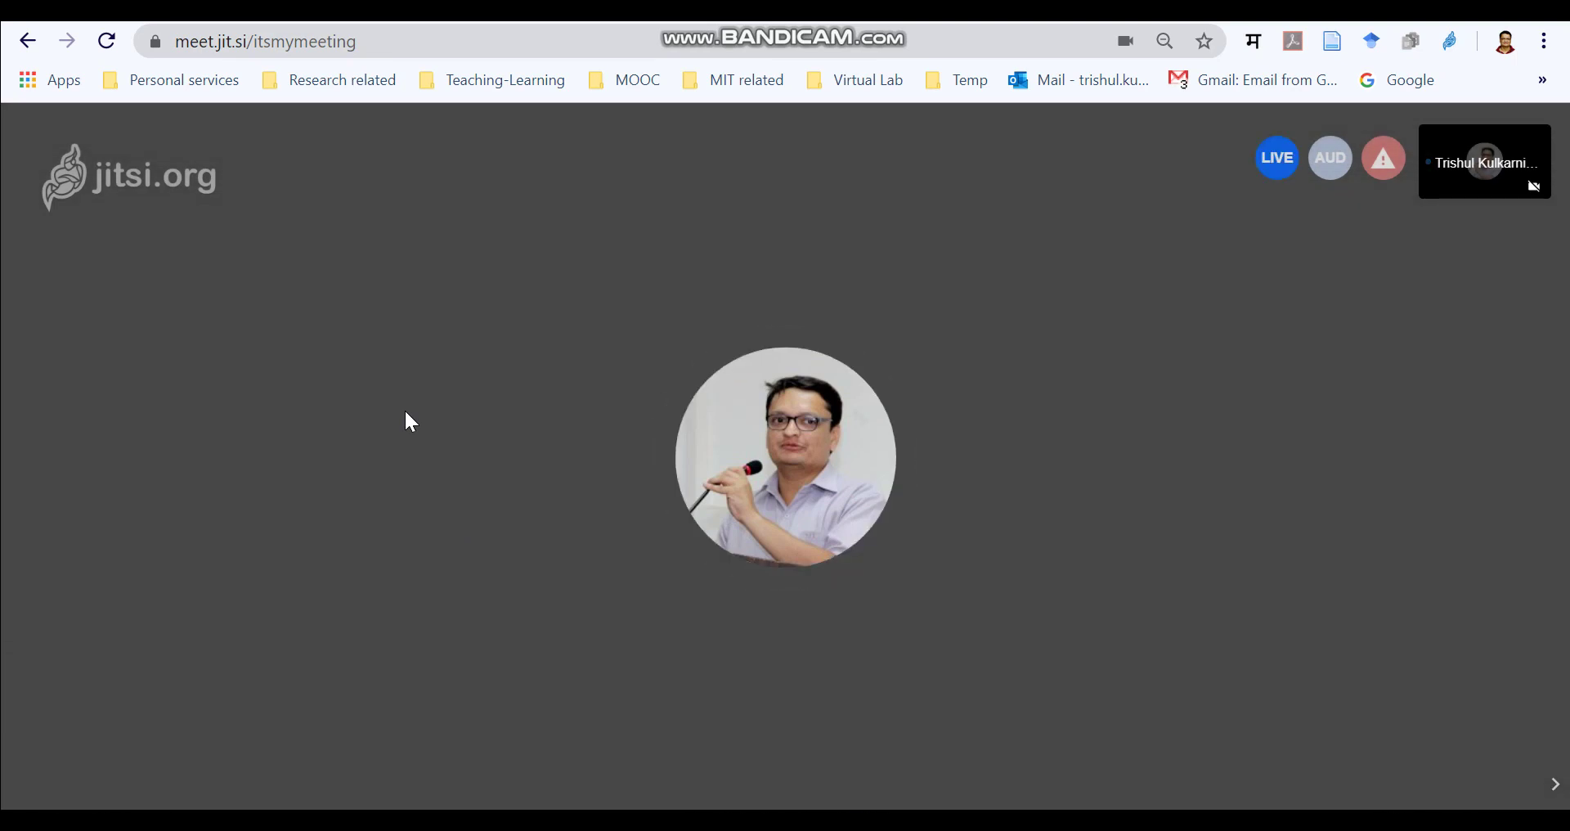
# Switch to YouTube Studio and copy the share link of the Test Webinar stream
pyautogui.moveTo(402, 413)
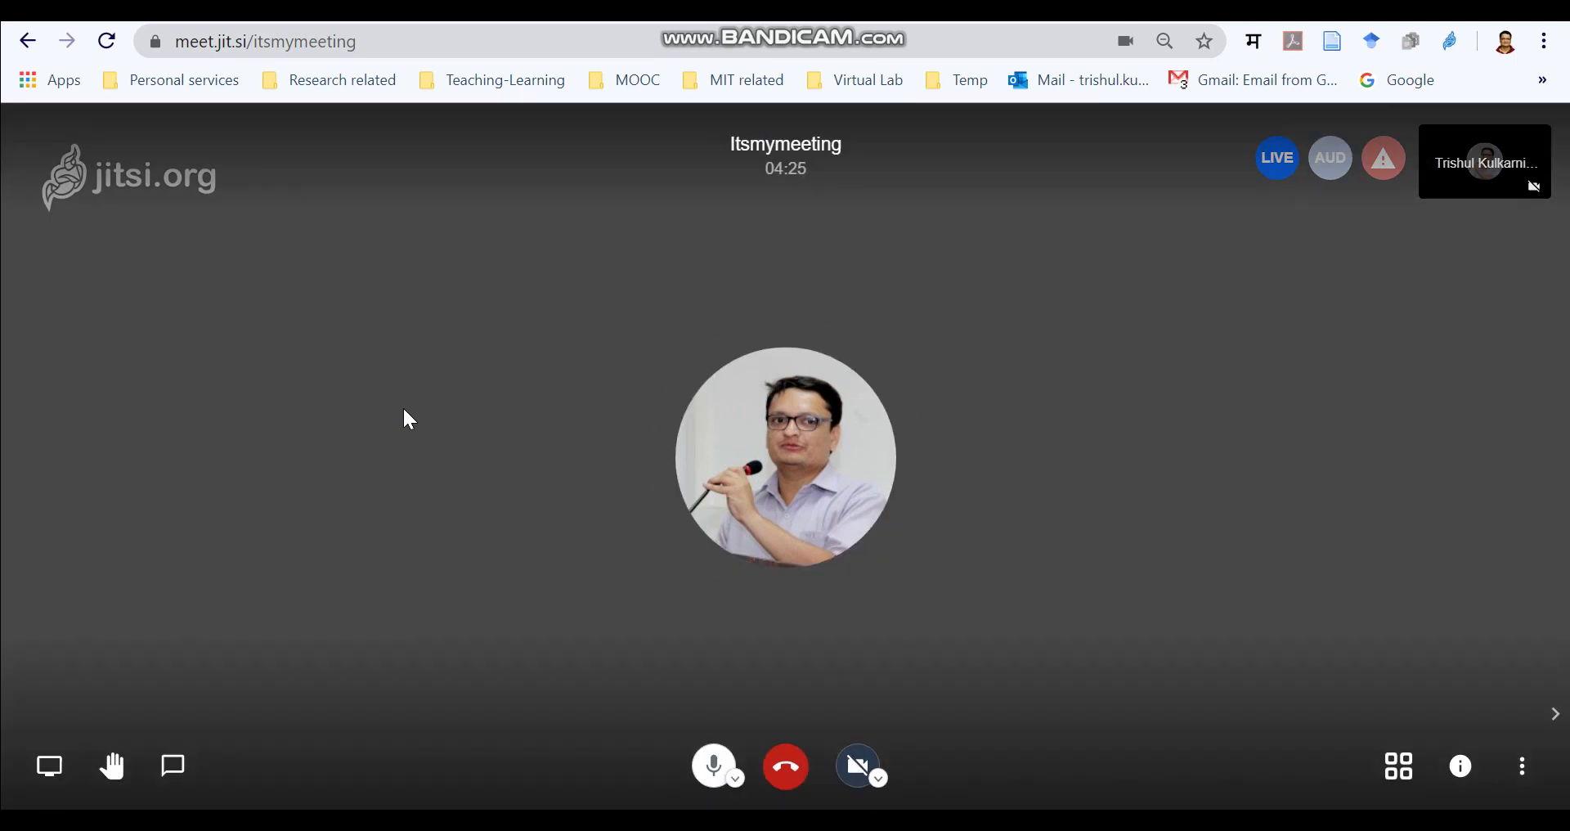
pyautogui.hotkey('ctrl', 'Tab')
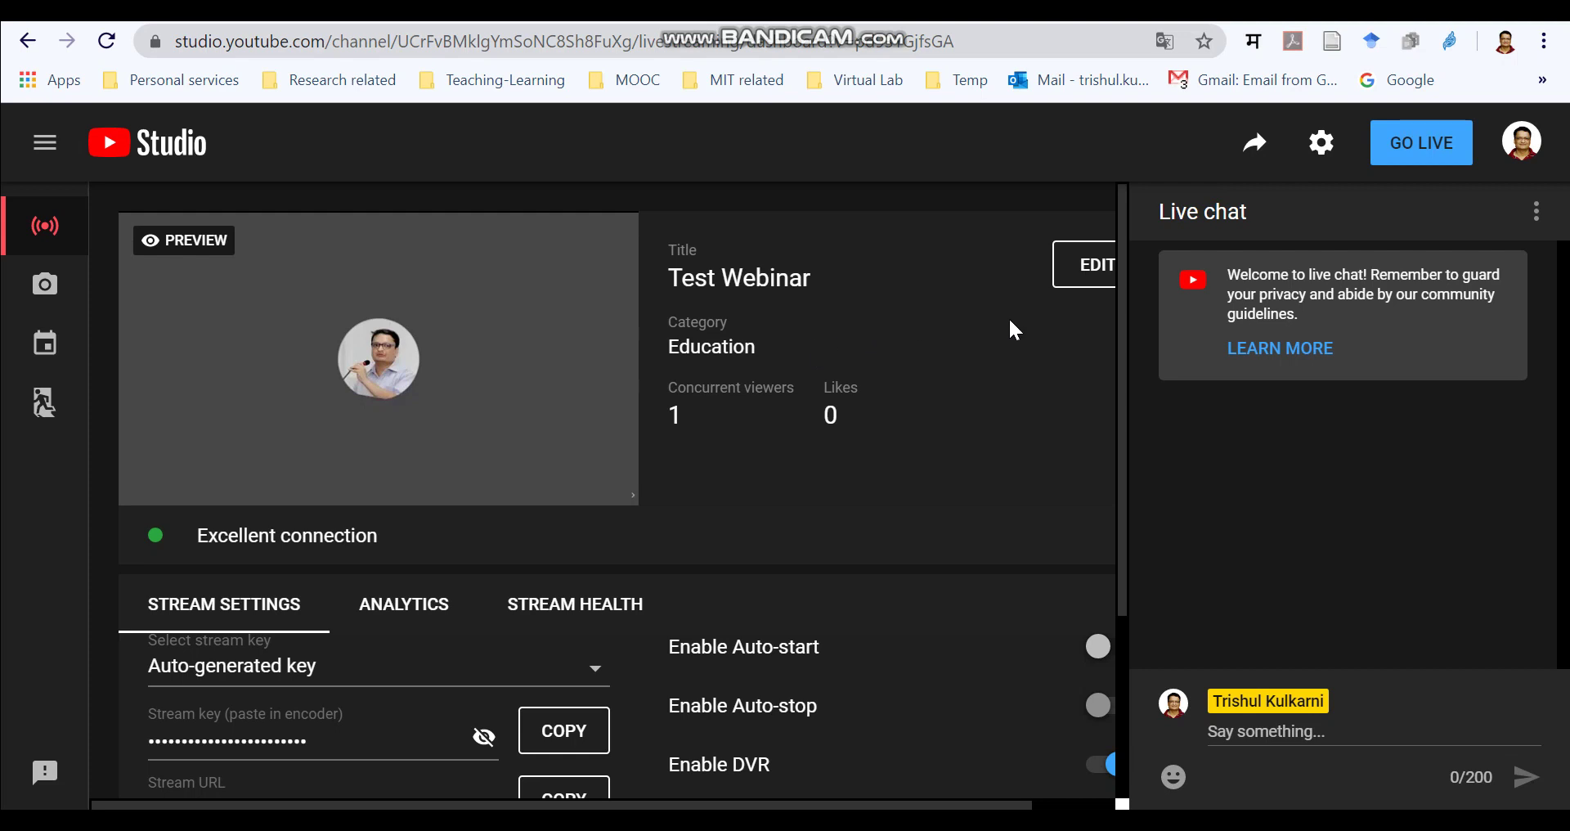
pyautogui.moveTo(1122, 319)
pyautogui.mouseDown()
pyautogui.moveTo(1117, 331)
pyautogui.moveTo(1117, 317)
pyautogui.mouseUp()
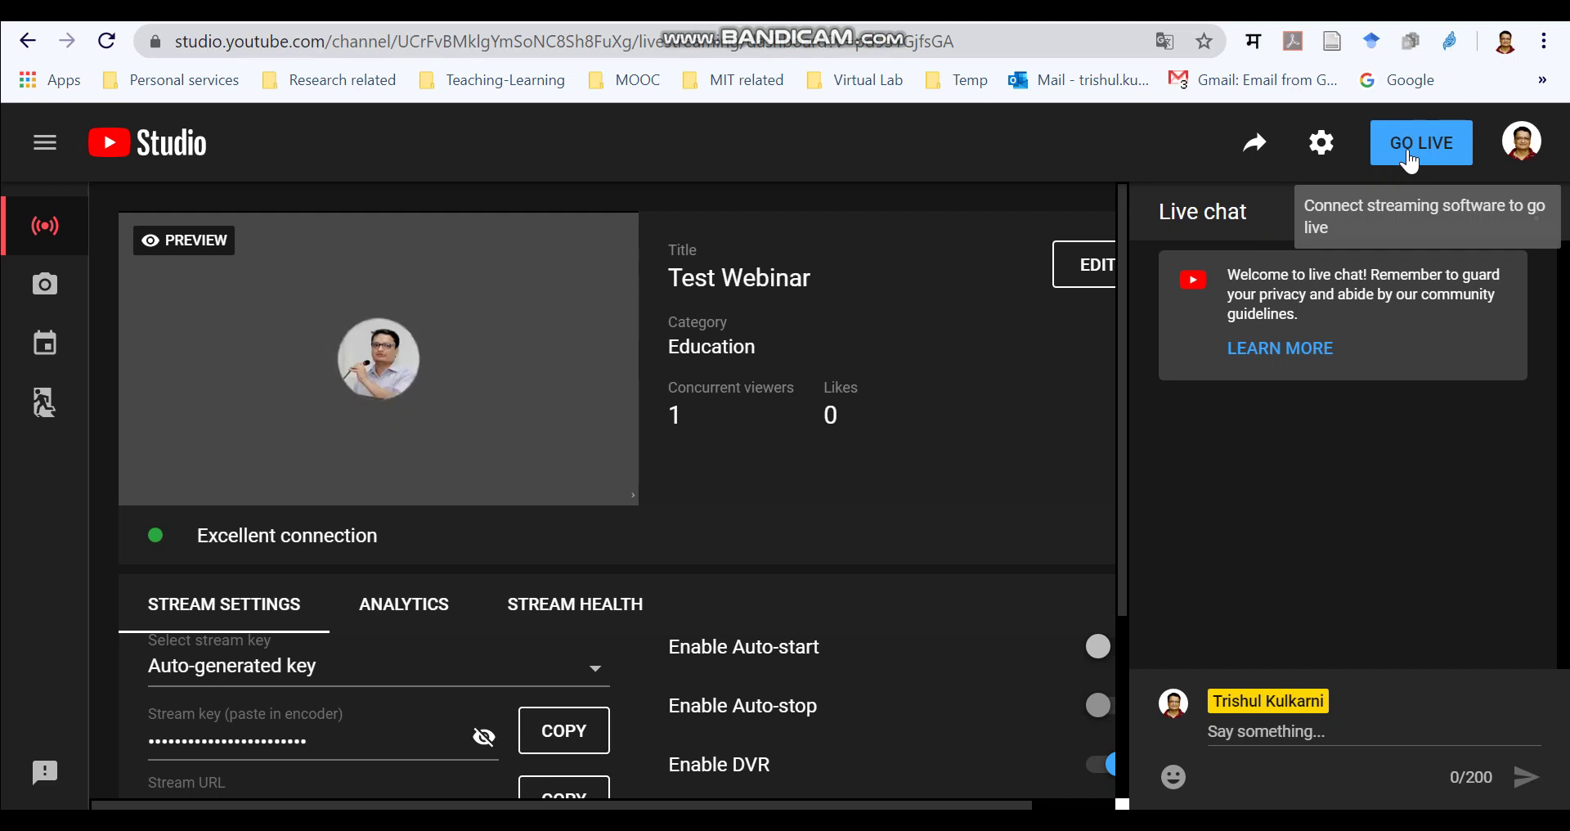
pyautogui.click(1258, 153)
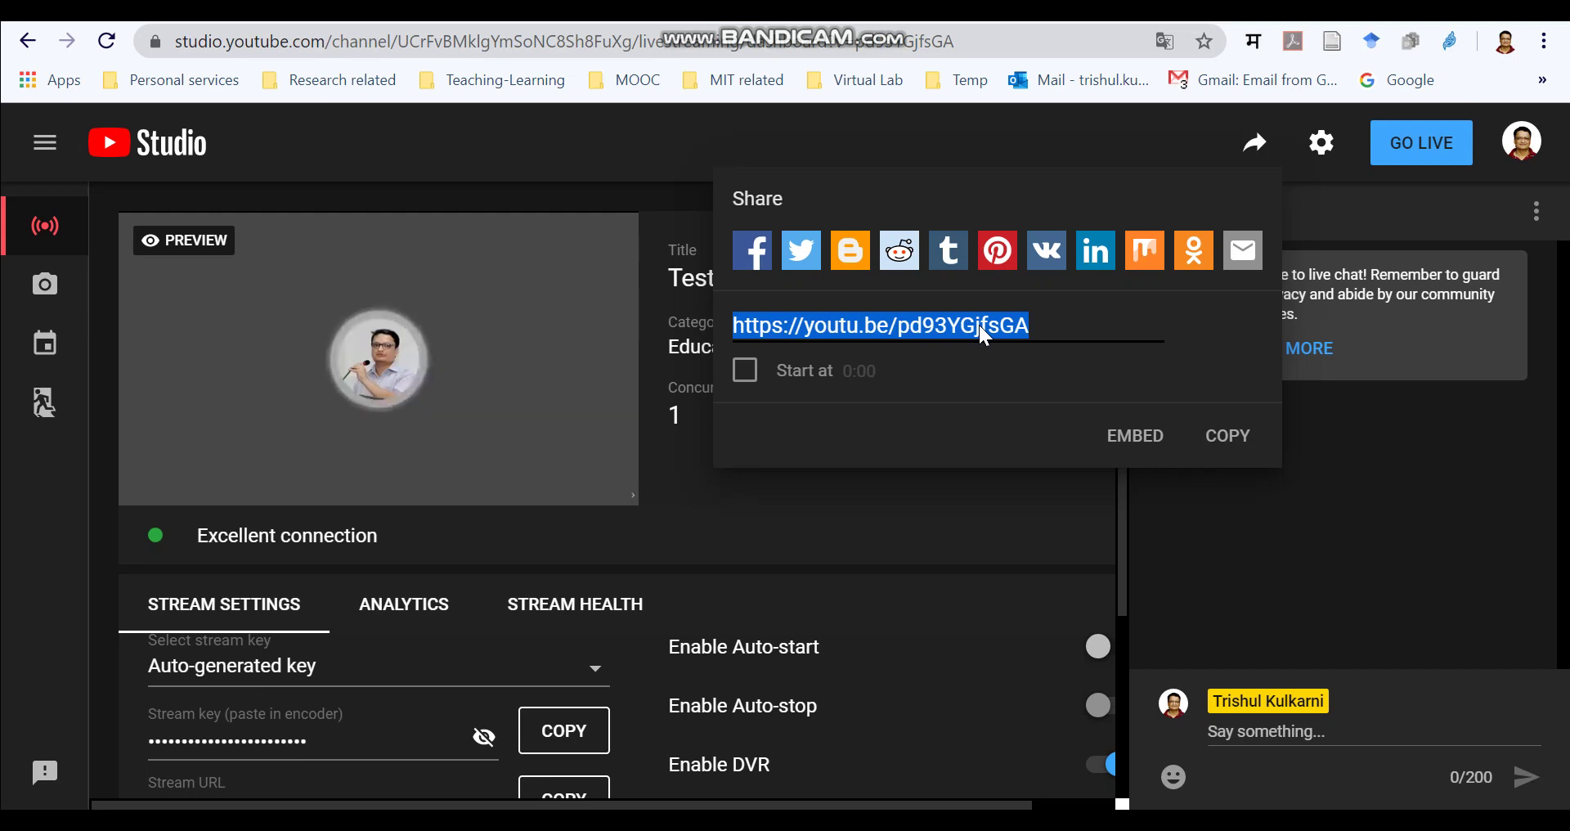
pyautogui.click(1214, 435)
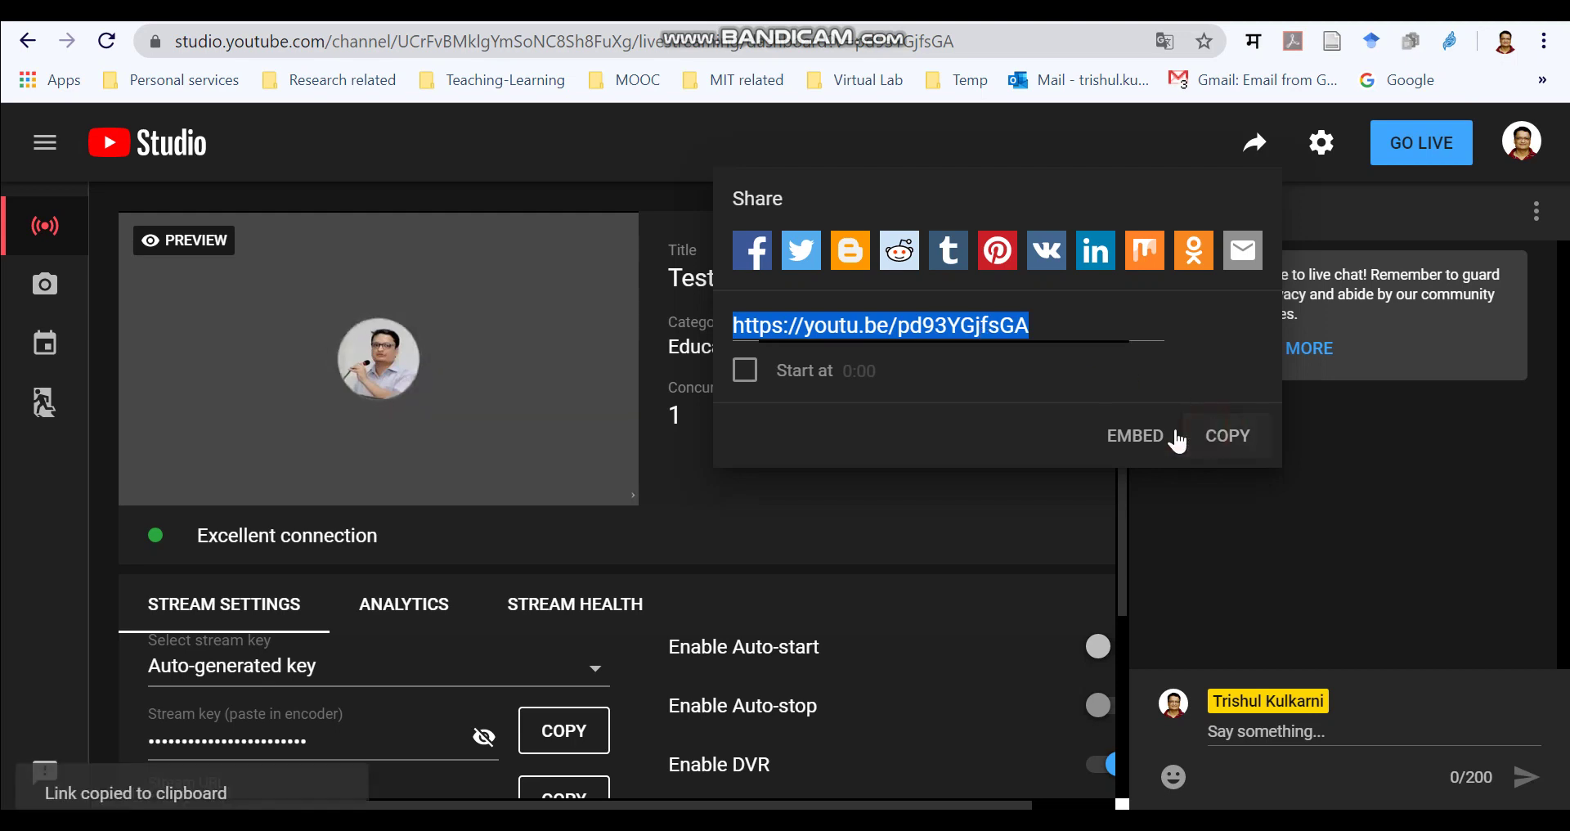
pyautogui.click(990, 513)
# Go live with the Test Webinar stream and open its sharing options
pyautogui.moveTo(478, 398)
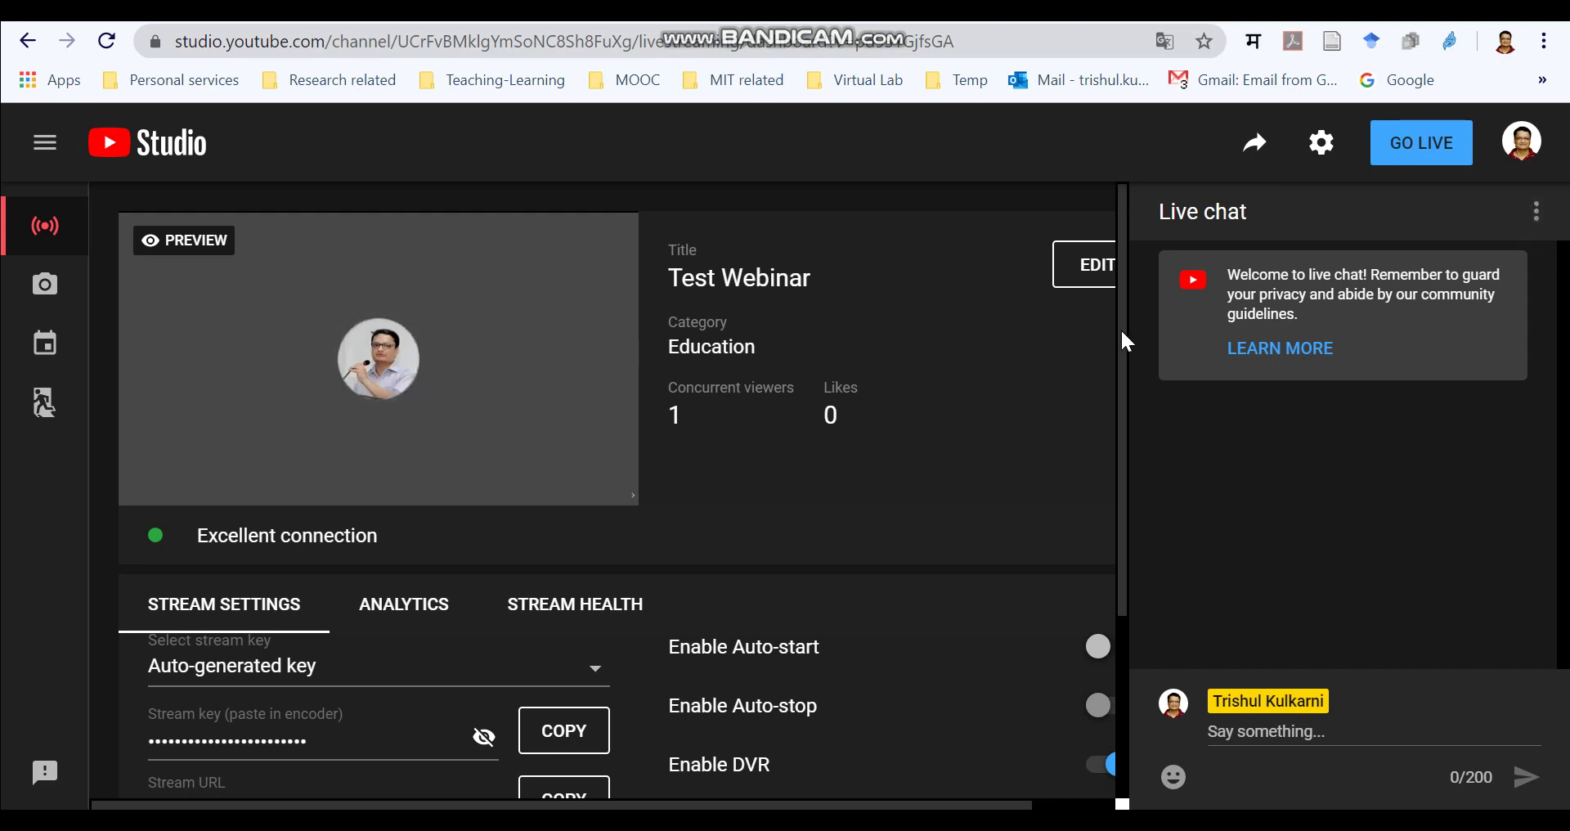
pyautogui.scroll(-3, 1121, 327)
pyautogui.moveTo(1126, 384); pyautogui.dragTo(1135, 337)
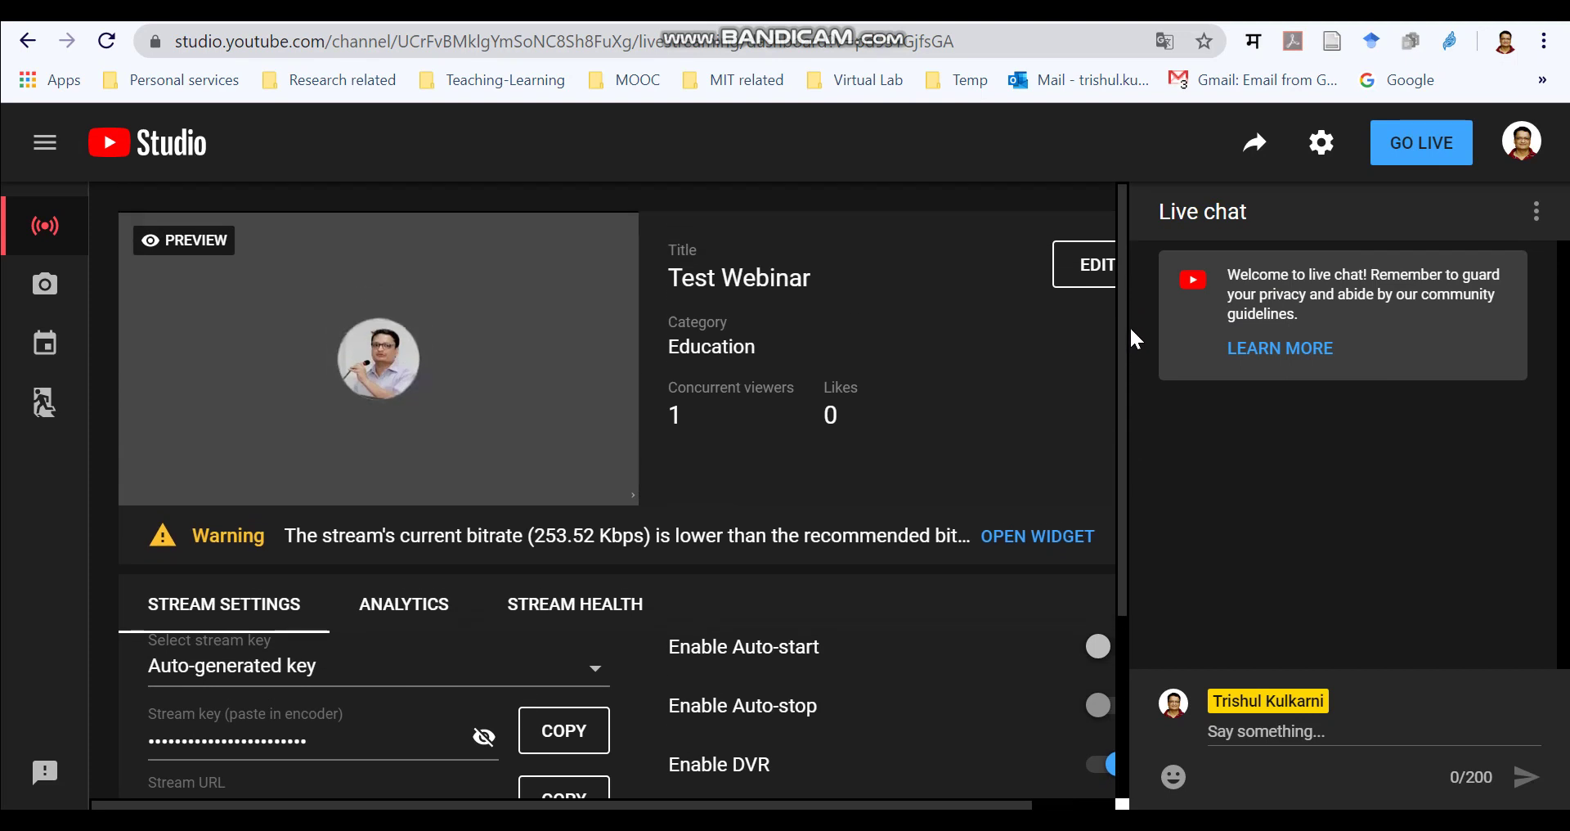
pyautogui.click(1245, 736)
pyautogui.moveTo(271, 296)
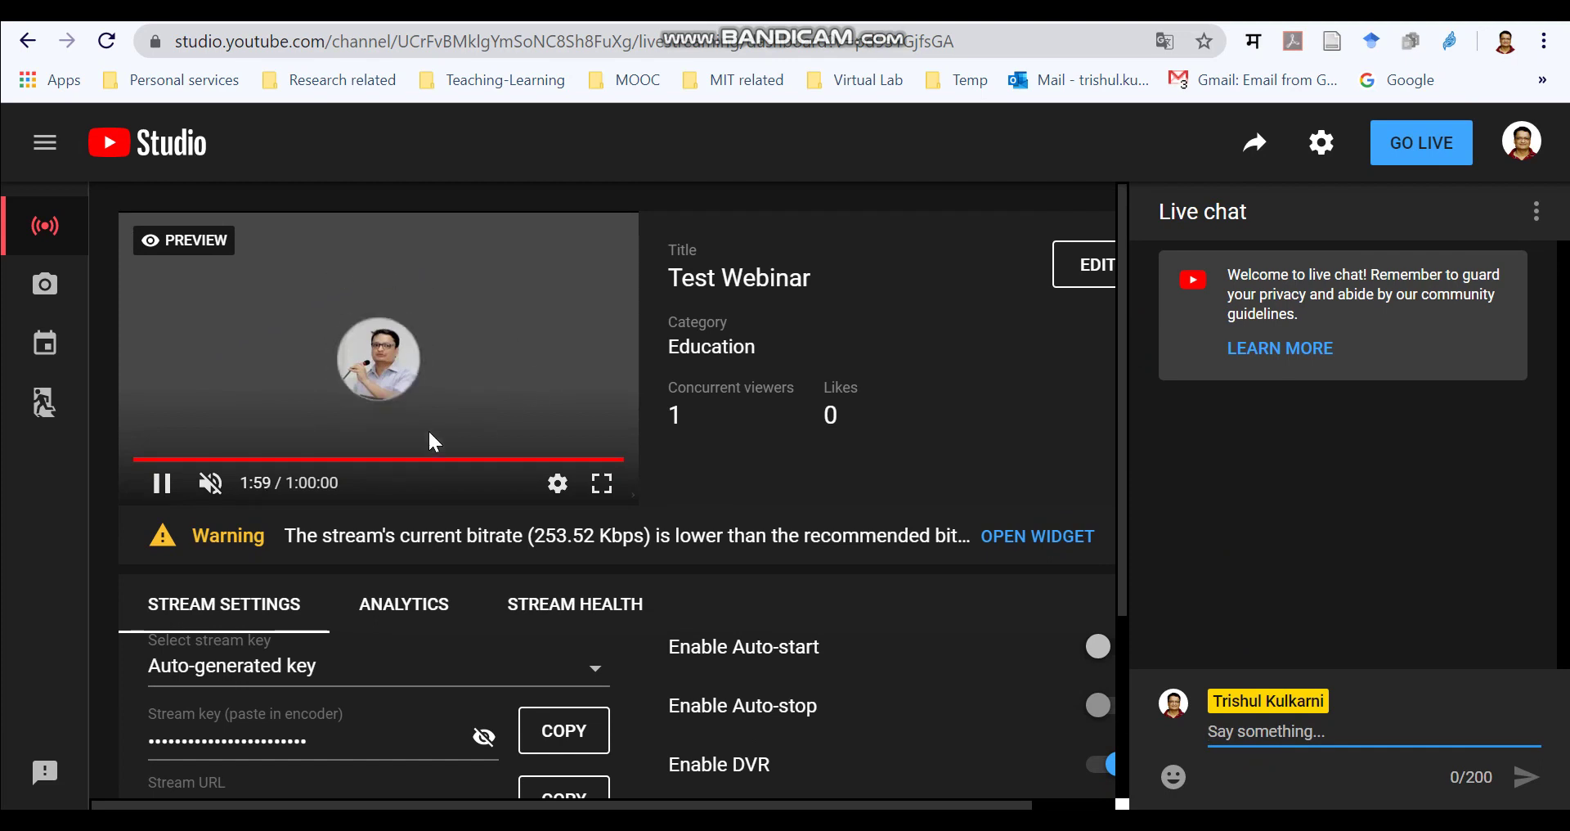
pyautogui.click(1418, 153)
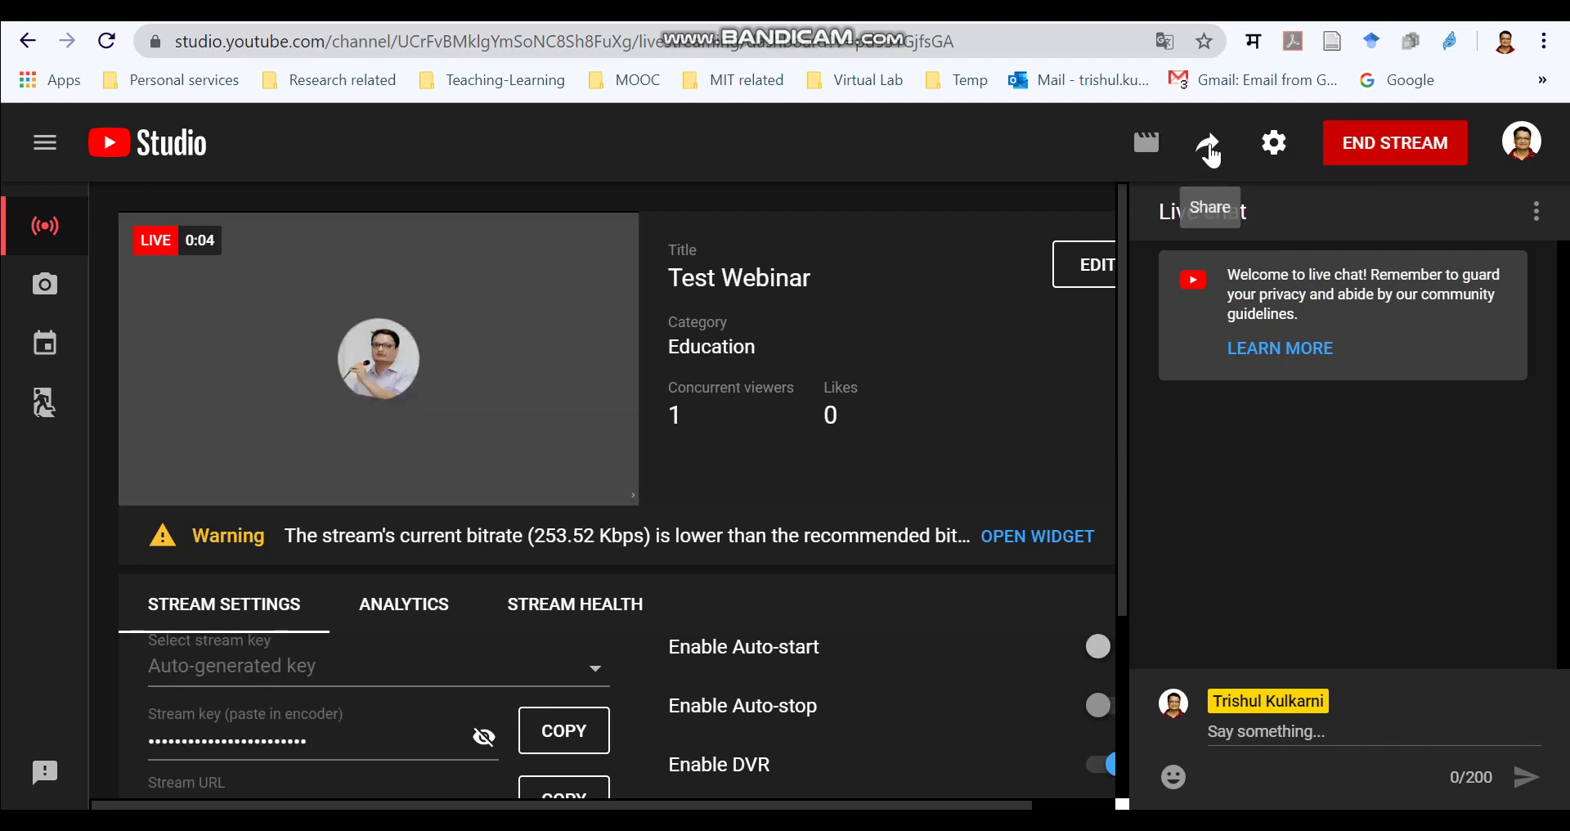
pyautogui.click(1206, 142)
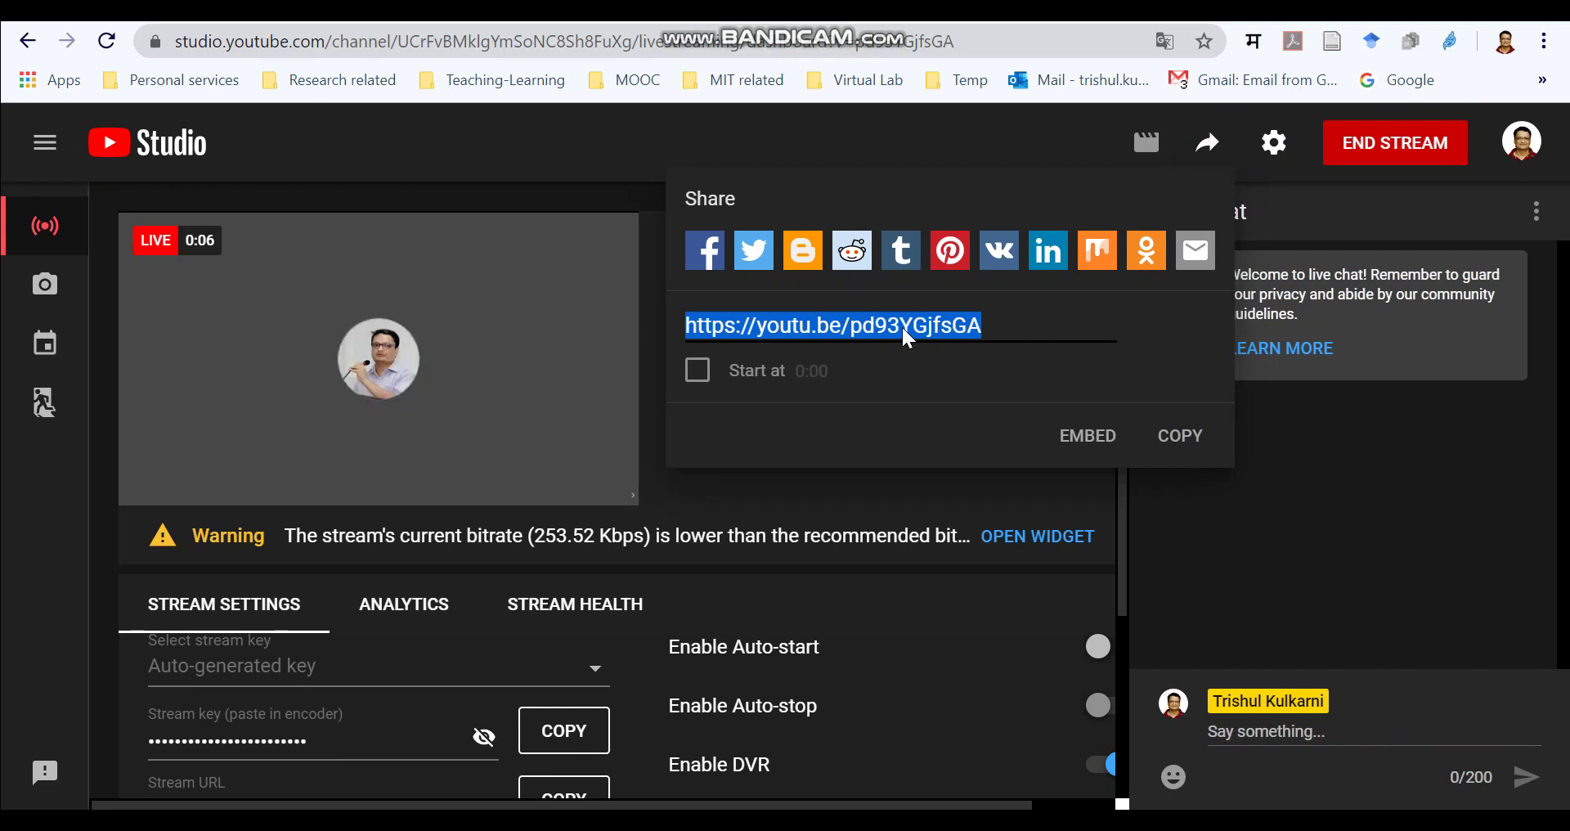